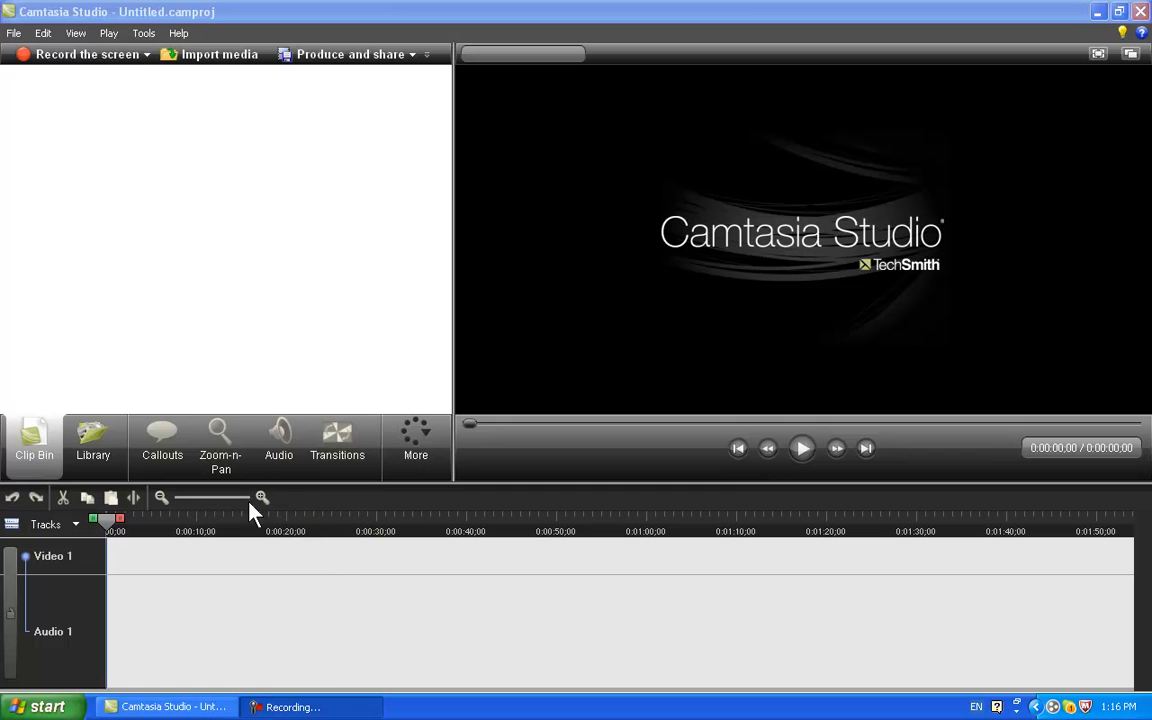
Look through the music tracks in the library's Audio folder.
{"action": "left_click", "coordinate": [95, 462]}
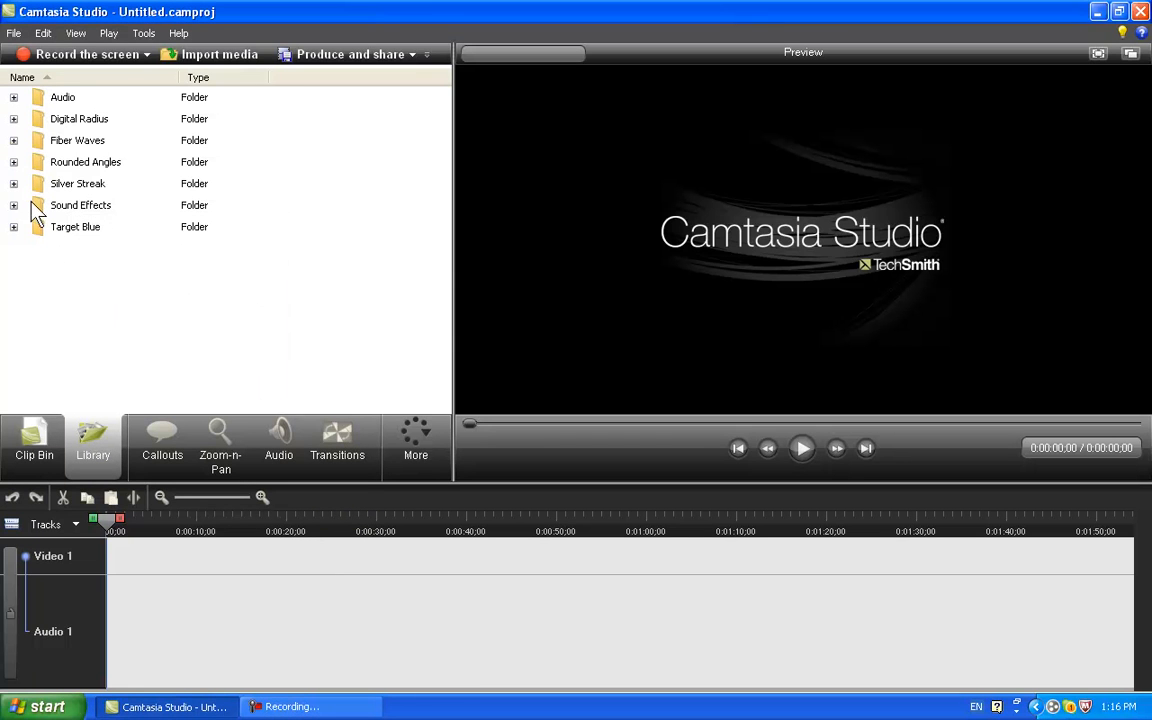
{"action": "left_click", "coordinate": [14, 98]}
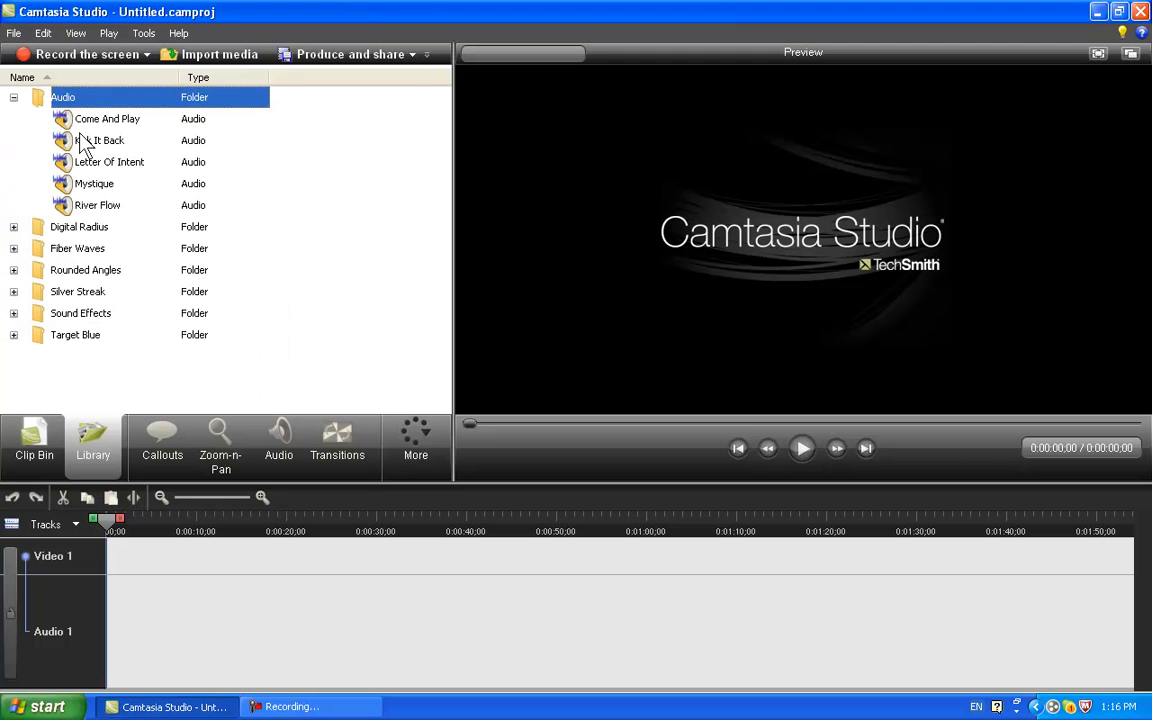
{"action": "key", "text": "Down"}
{"action": "key", "text": "Down"}
{"action": "key", "text": "Down"}
{"action": "key", "text": "Down"}
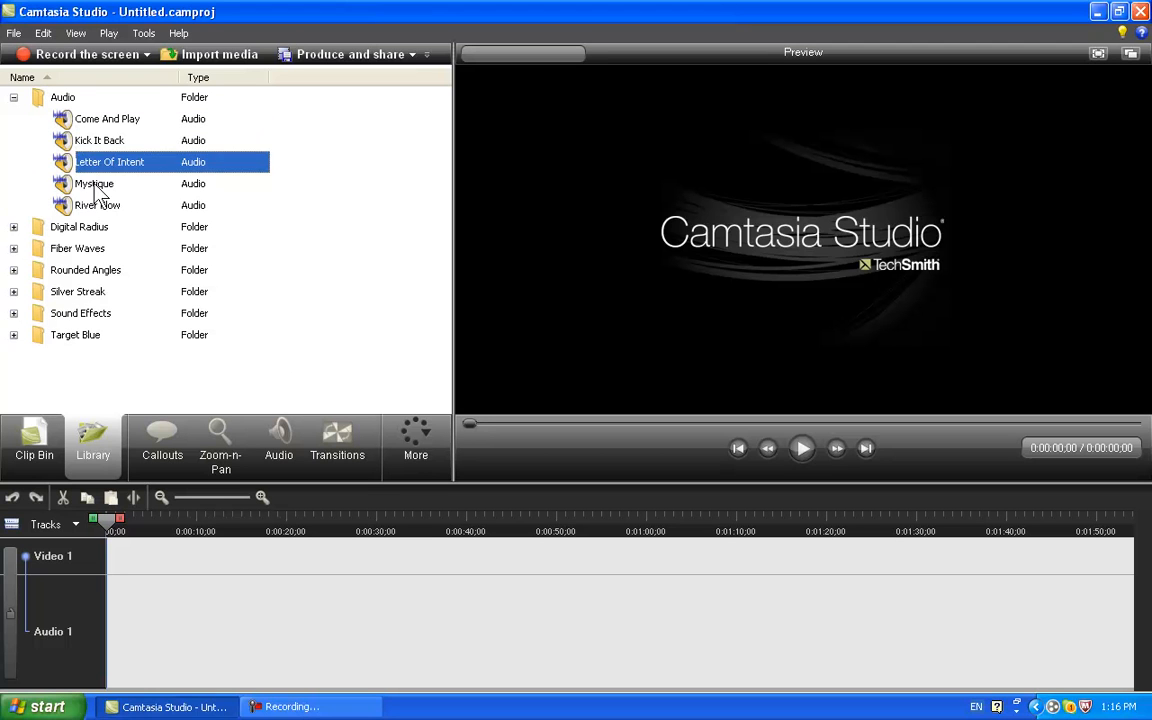
{"action": "key", "text": "Down"}
{"action": "key", "text": "Up"}
{"action": "key", "text": "Up"}
{"action": "key", "text": "Up"}
{"action": "key", "text": "Up"}
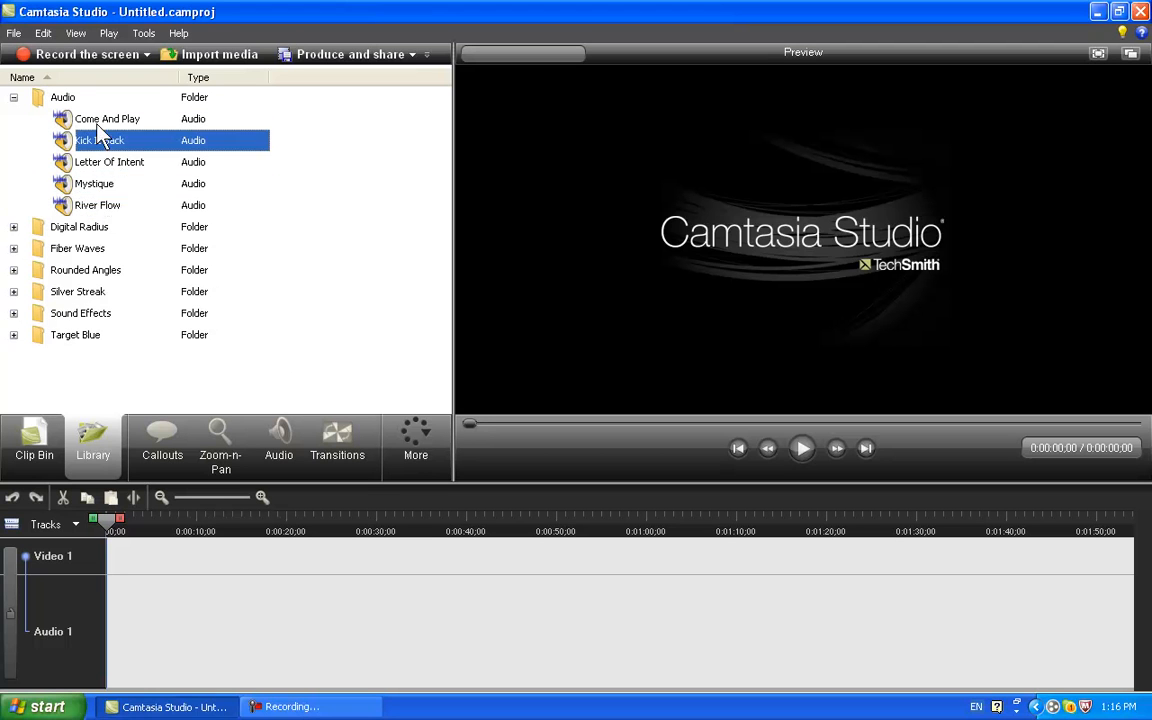
{"action": "left_click", "coordinate": [14, 97]}
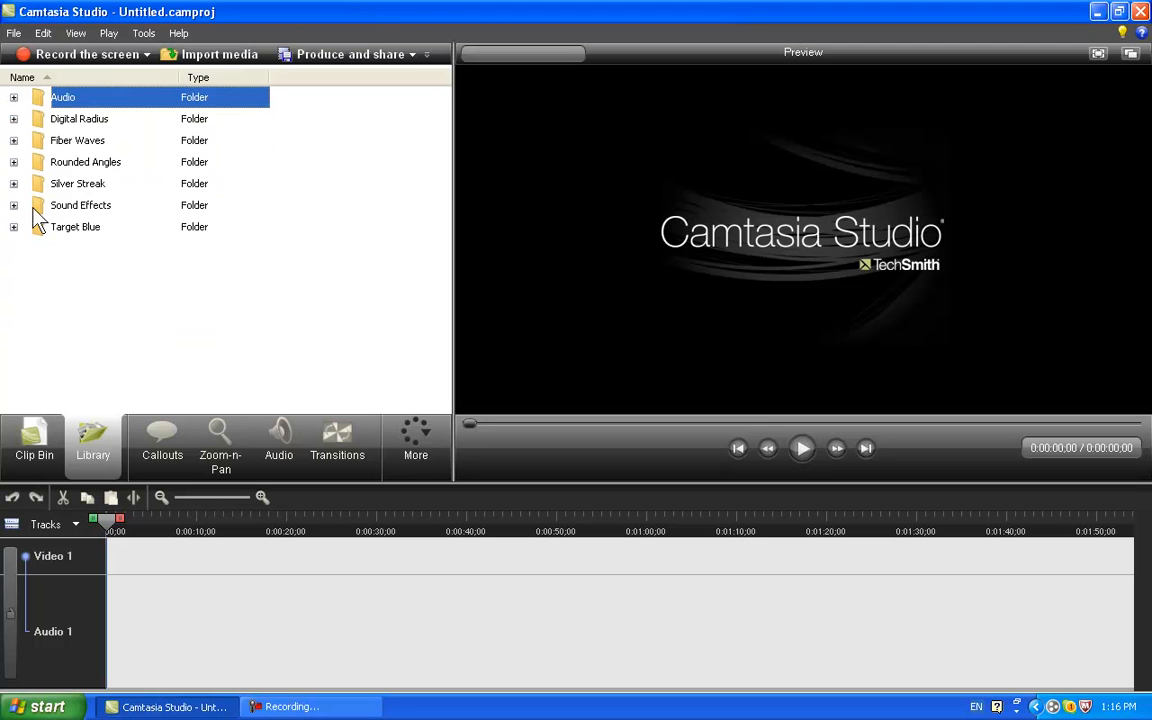
Look through the contents of the Silver Streak and Rounded Angles theme folders in the library.
{"action": "left_click", "coordinate": [14, 184]}
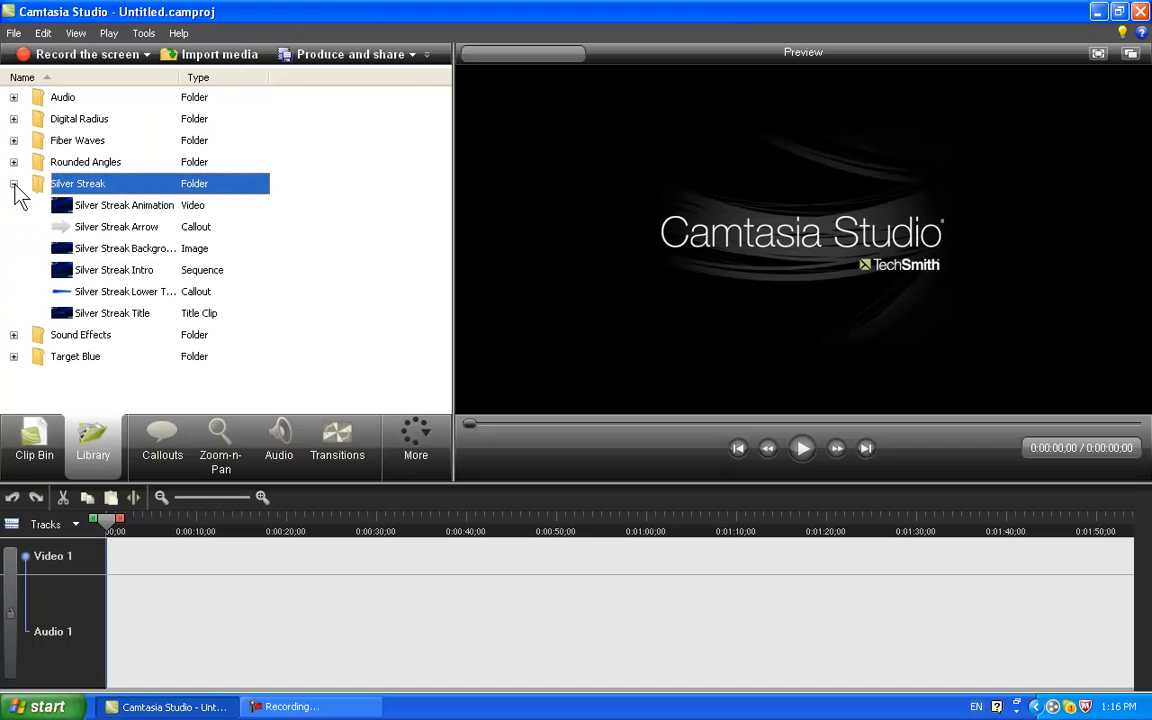
{"action": "left_click", "coordinate": [126, 207]}
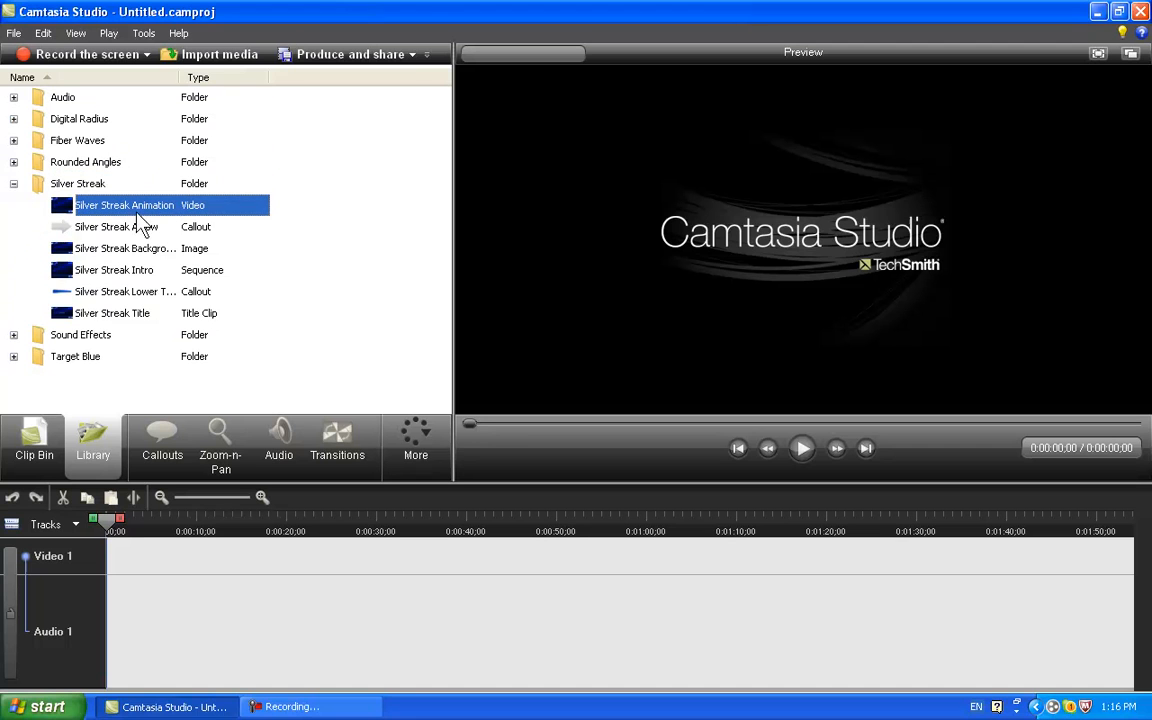
{"action": "left_click", "coordinate": [14, 162]}
{"action": "left_click", "coordinate": [92, 184]}
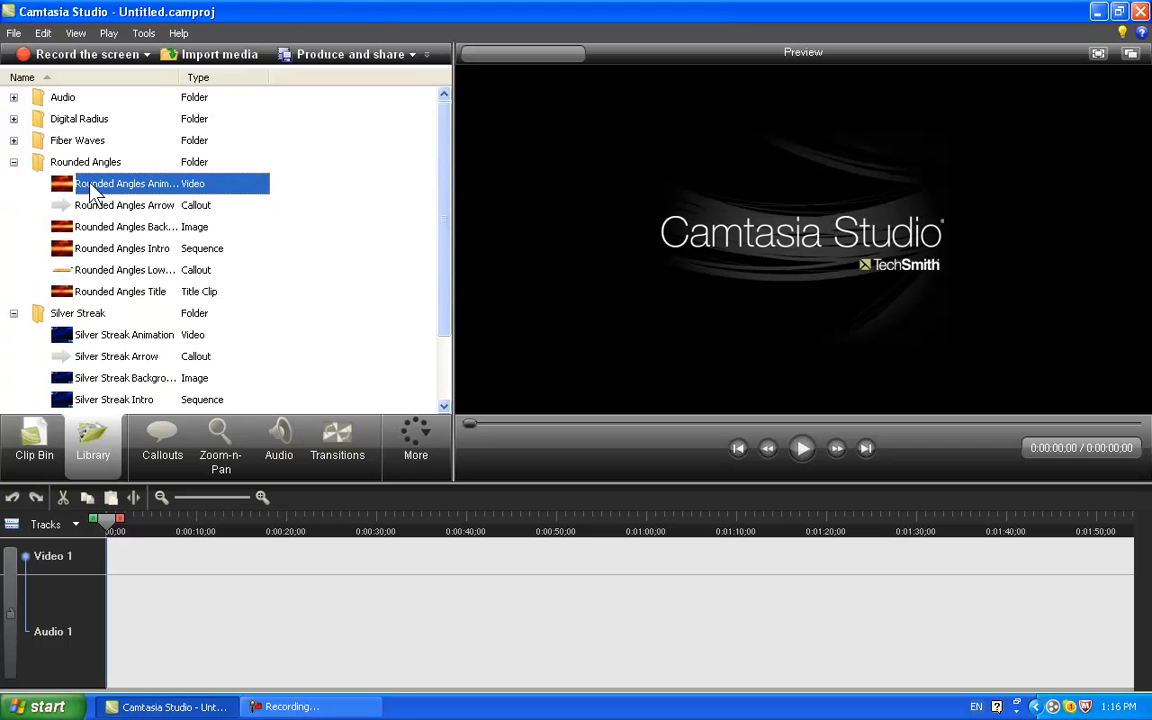
Open the Fiber Waves library folder and preview the Fiber Waves Animation video.
{"action": "left_click", "coordinate": [14, 140]}
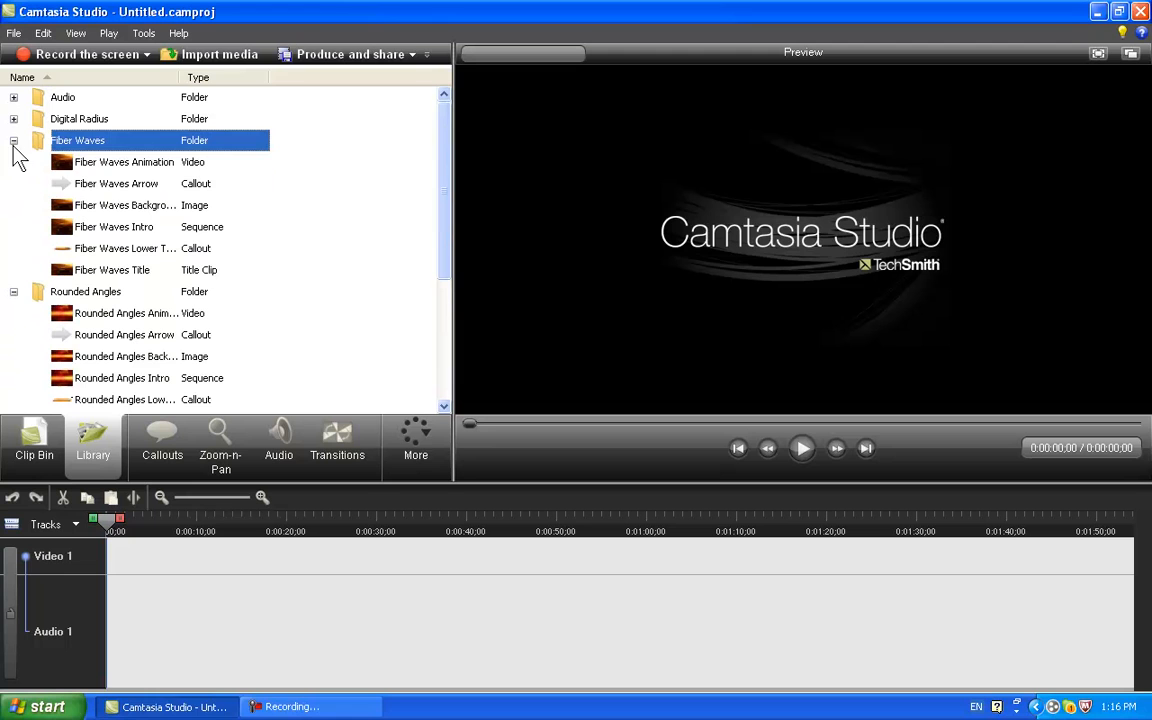
{"action": "left_click", "coordinate": [143, 162]}
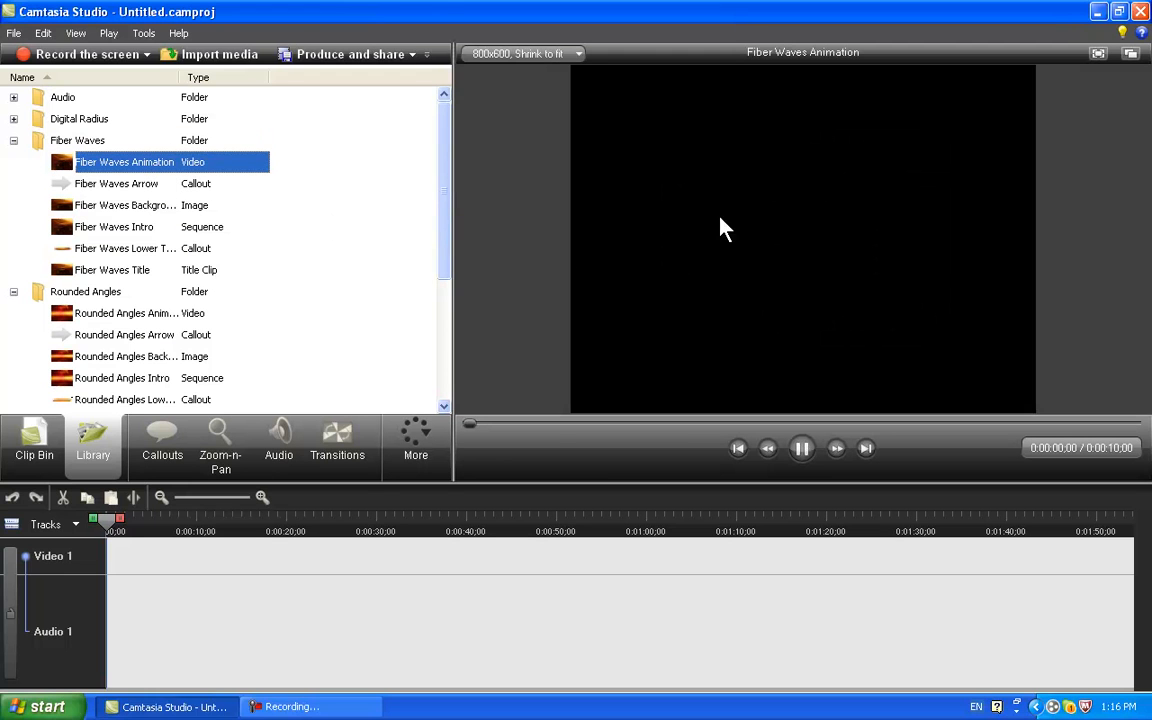
{"action": "key", "text": "space"}
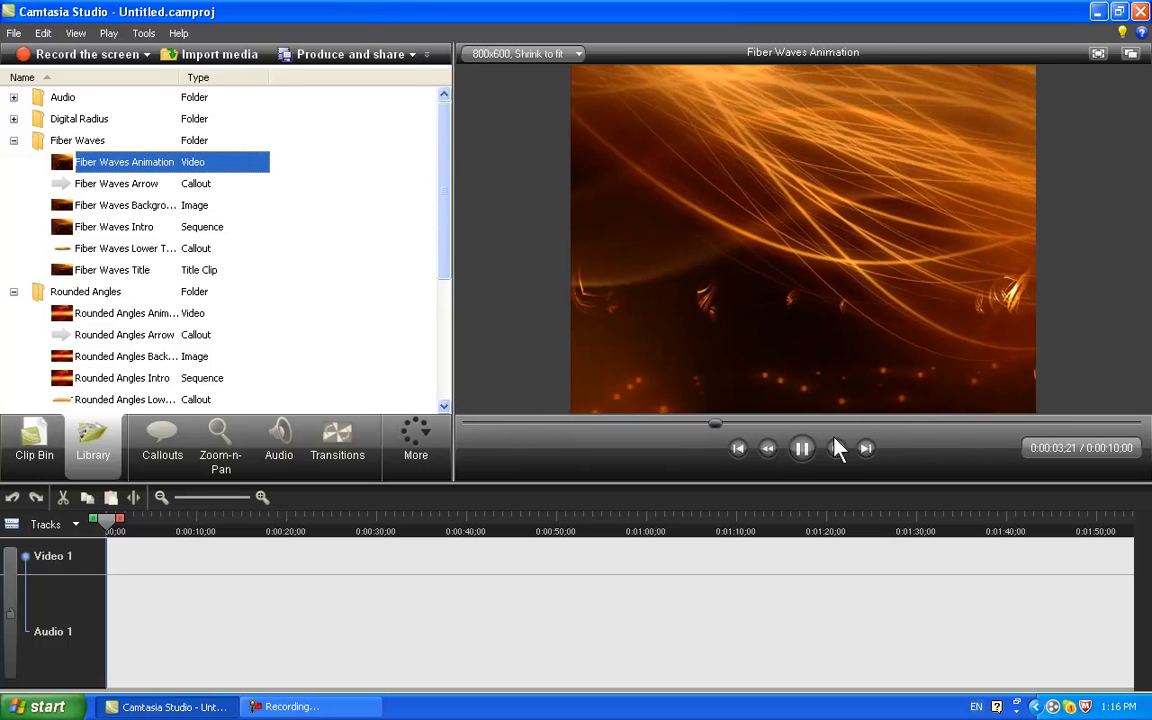
{"action": "left_click", "coordinate": [803, 449]}
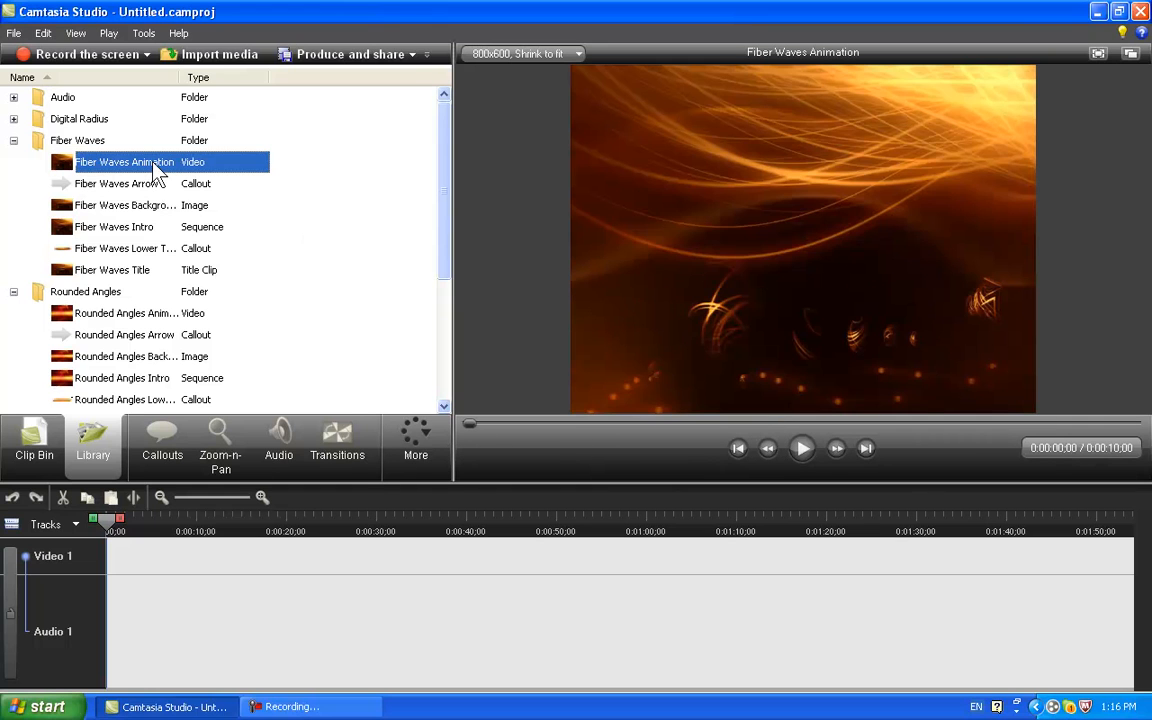
Add Fiber Waves Animation to the start of the Video 1 track with editing dimensions of 1280 x 800.
{"action": "left_click_drag", "start_coordinate": [150, 170], "coordinate": [134, 560]}
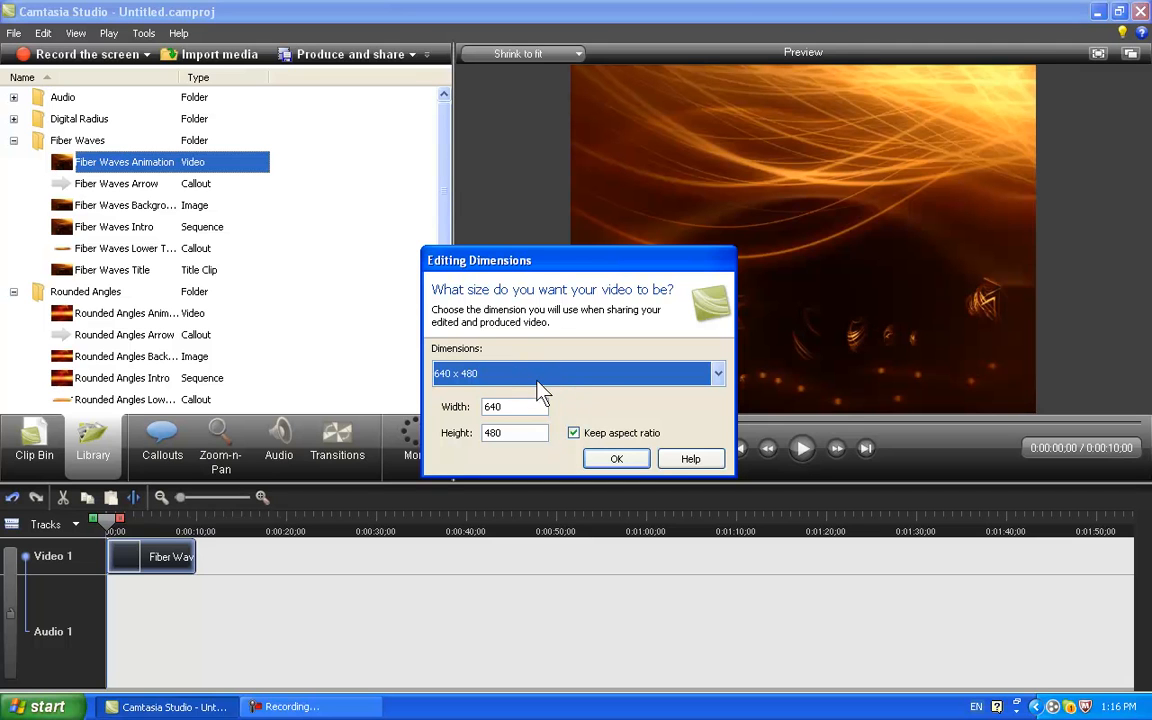
{"action": "left_click", "coordinate": [537, 380]}
{"action": "left_click", "coordinate": [505, 424]}
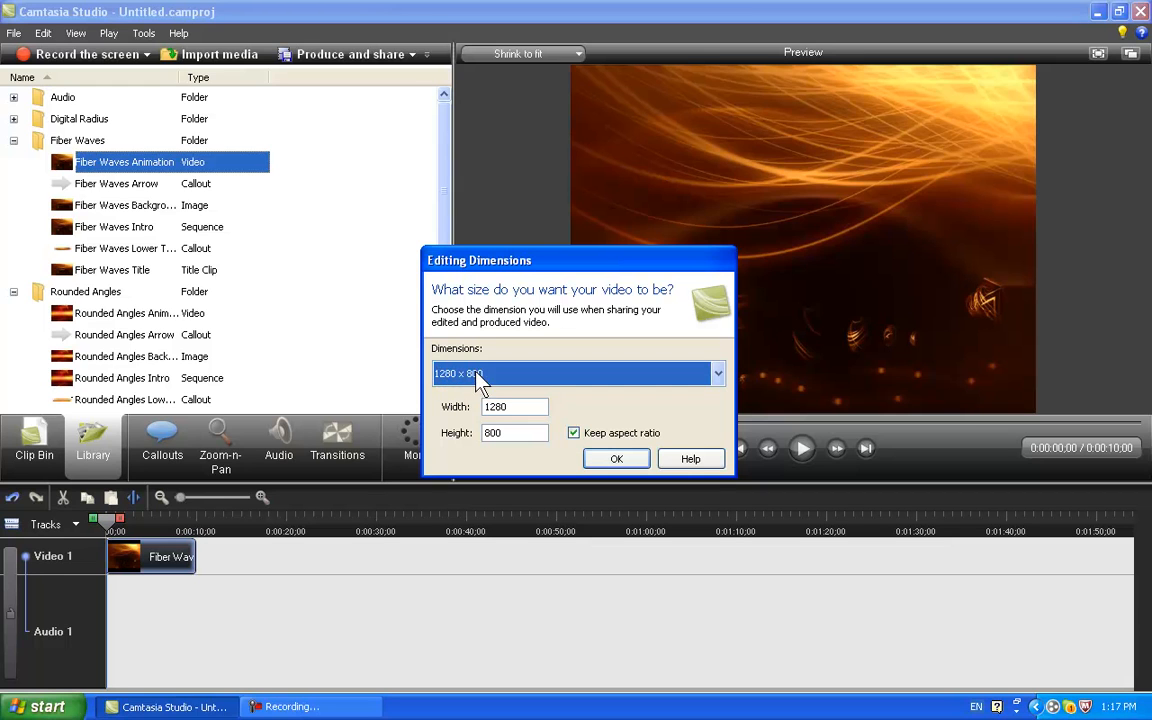
{"action": "left_click", "coordinate": [616, 459]}
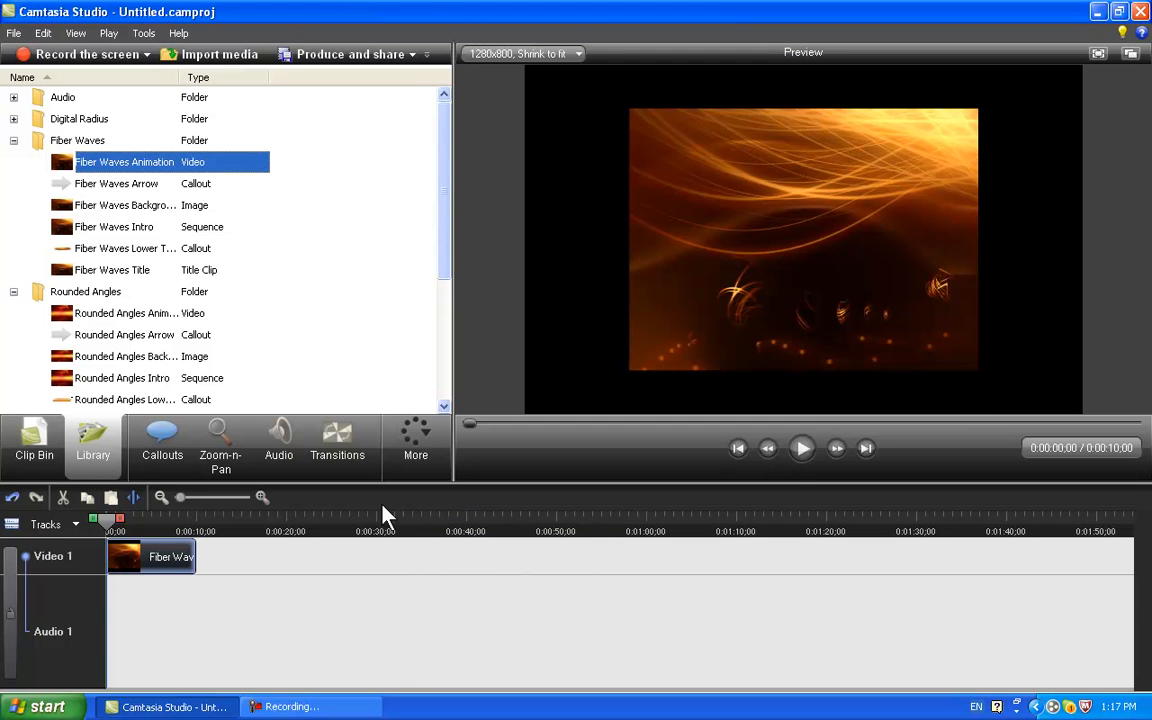
Shrink the clip's Zoom-n-Pan frame from its lower-right corner to about 113% scale, with Maintain aspect ratio enabled.
{"action": "left_click", "coordinate": [226, 455]}
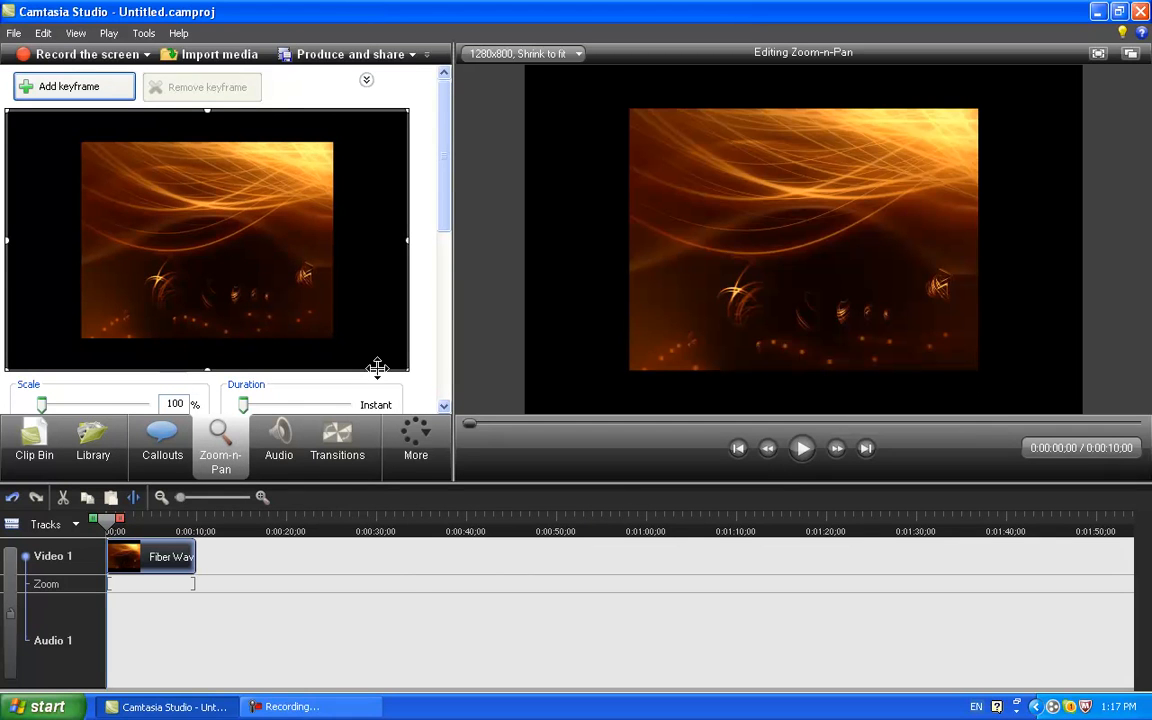
{"action": "scroll", "coordinate": [432, 244], "scroll_direction": "down", "scroll_amount": 2}
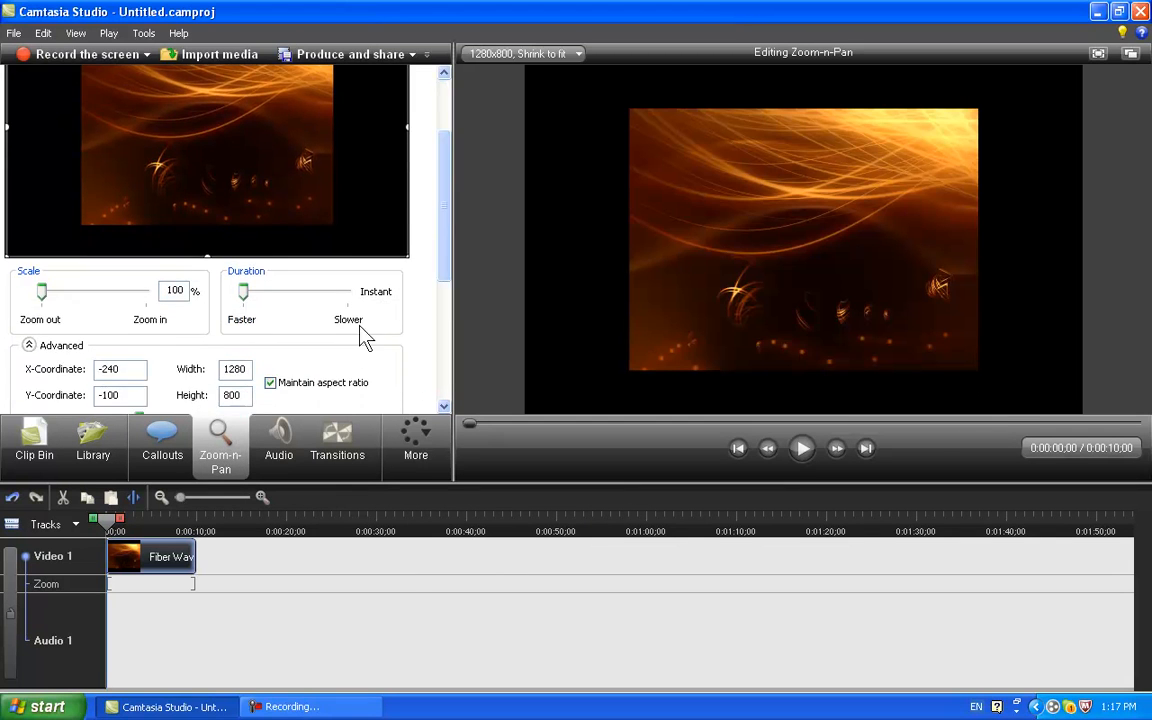
{"action": "left_click", "coordinate": [270, 383]}
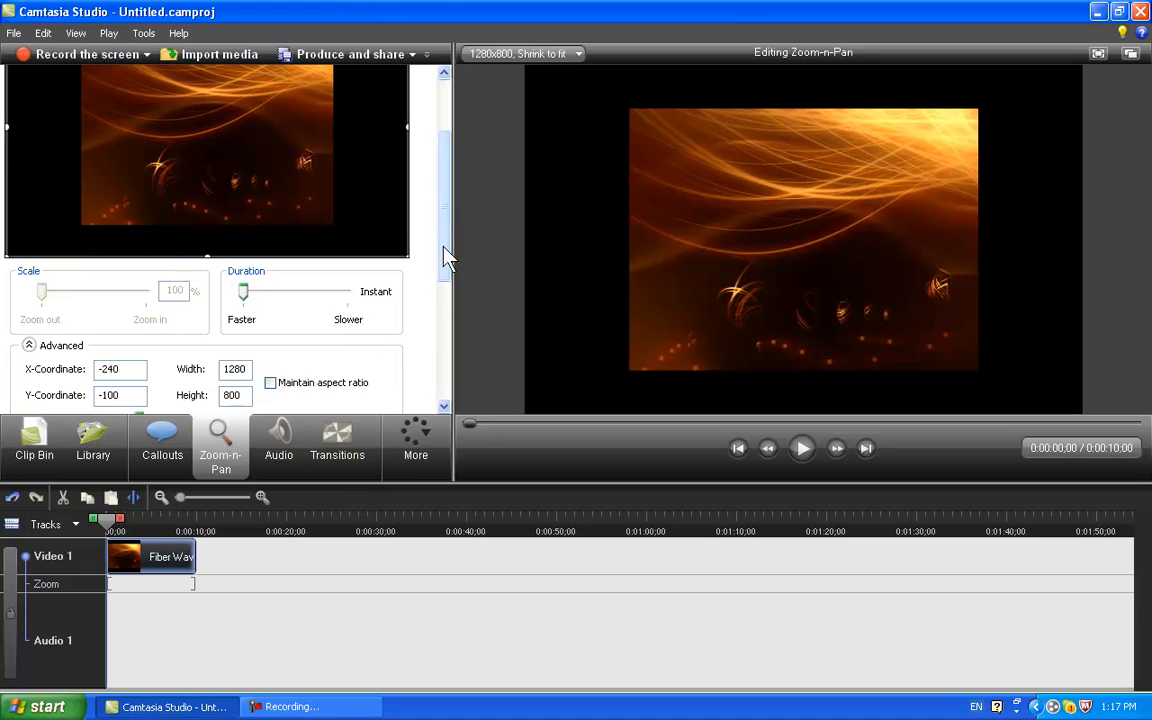
{"action": "scroll", "coordinate": [437, 260], "scroll_direction": "up", "scroll_amount": 3}
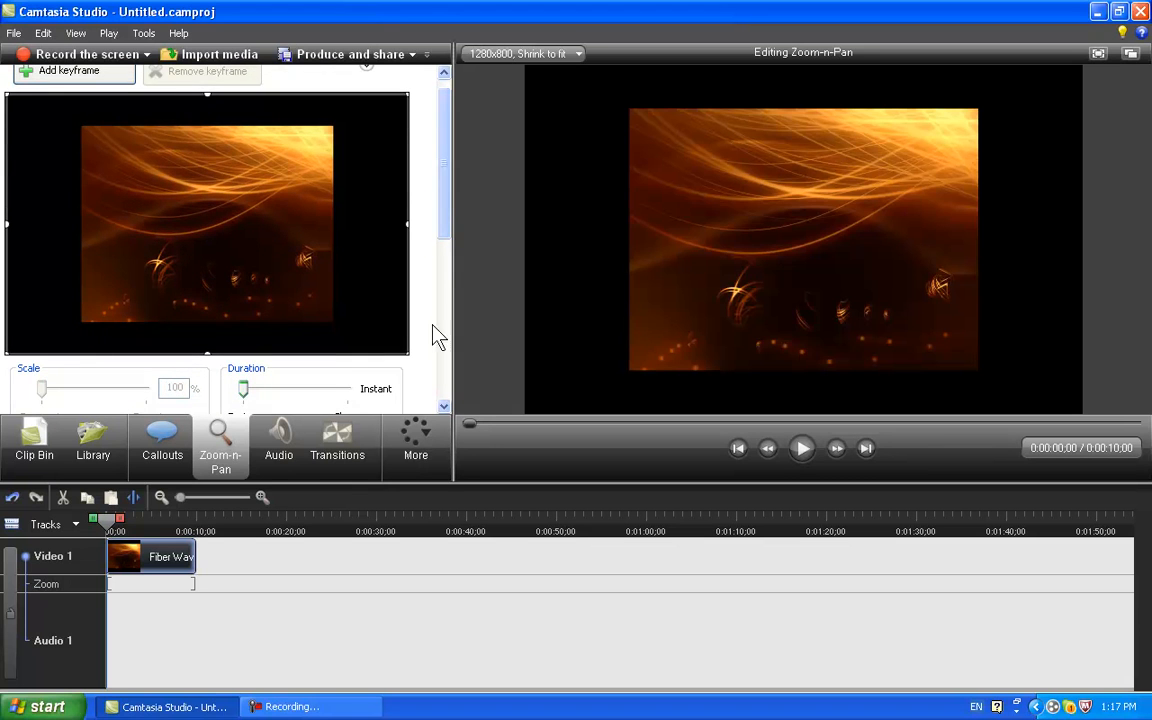
{"action": "scroll", "coordinate": [388, 310], "scroll_direction": "down", "scroll_amount": 3}
{"action": "left_click", "coordinate": [271, 360]}
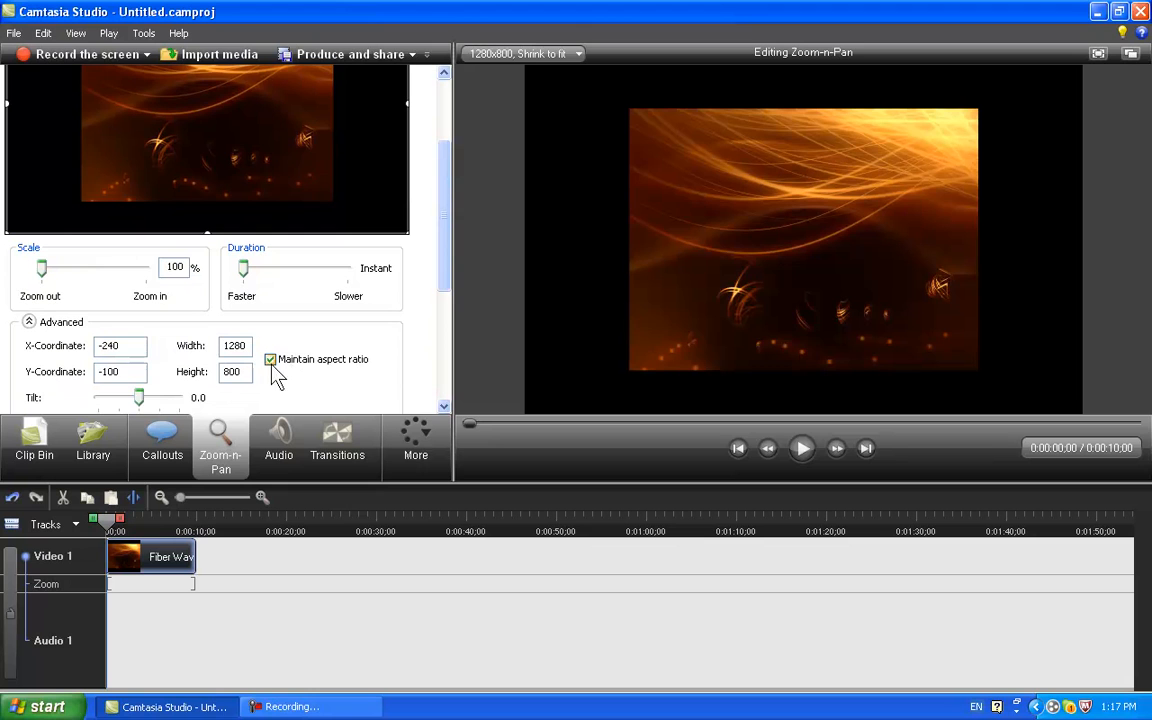
{"action": "scroll", "coordinate": [440, 250], "scroll_direction": "up", "scroll_amount": 2}
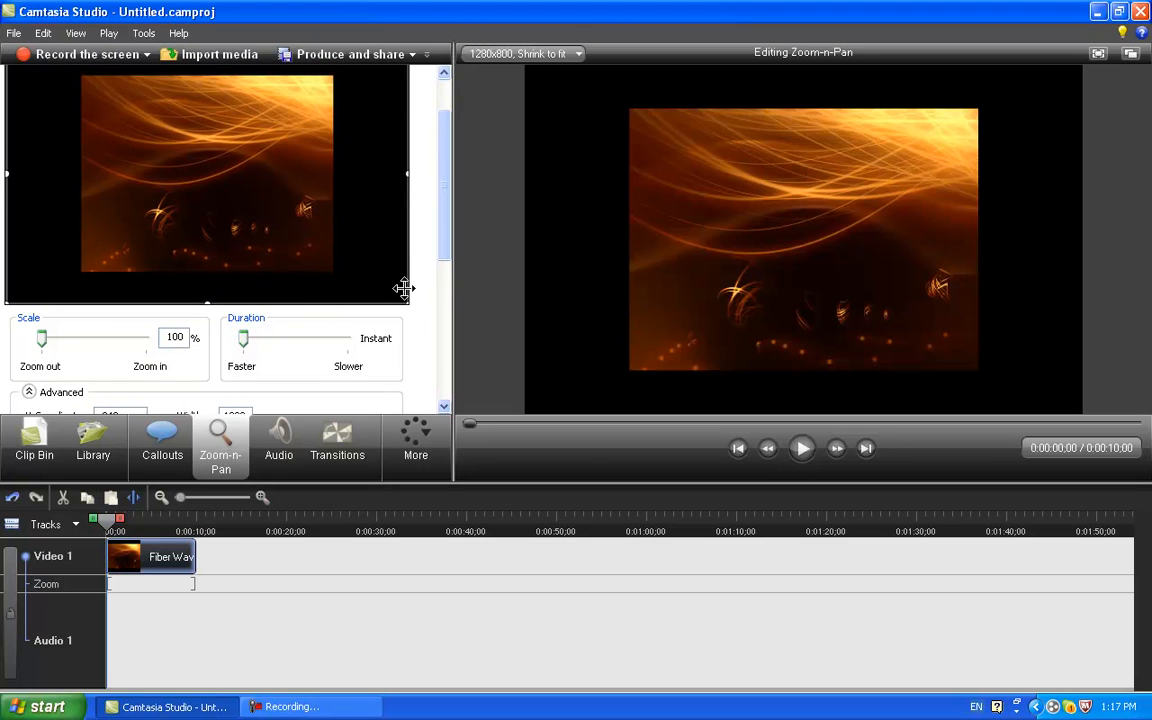
{"action": "left_click_drag", "start_coordinate": [398, 300], "coordinate": [357, 270]}
{"action": "scroll", "coordinate": [441, 196], "scroll_direction": "up", "scroll_amount": 1}
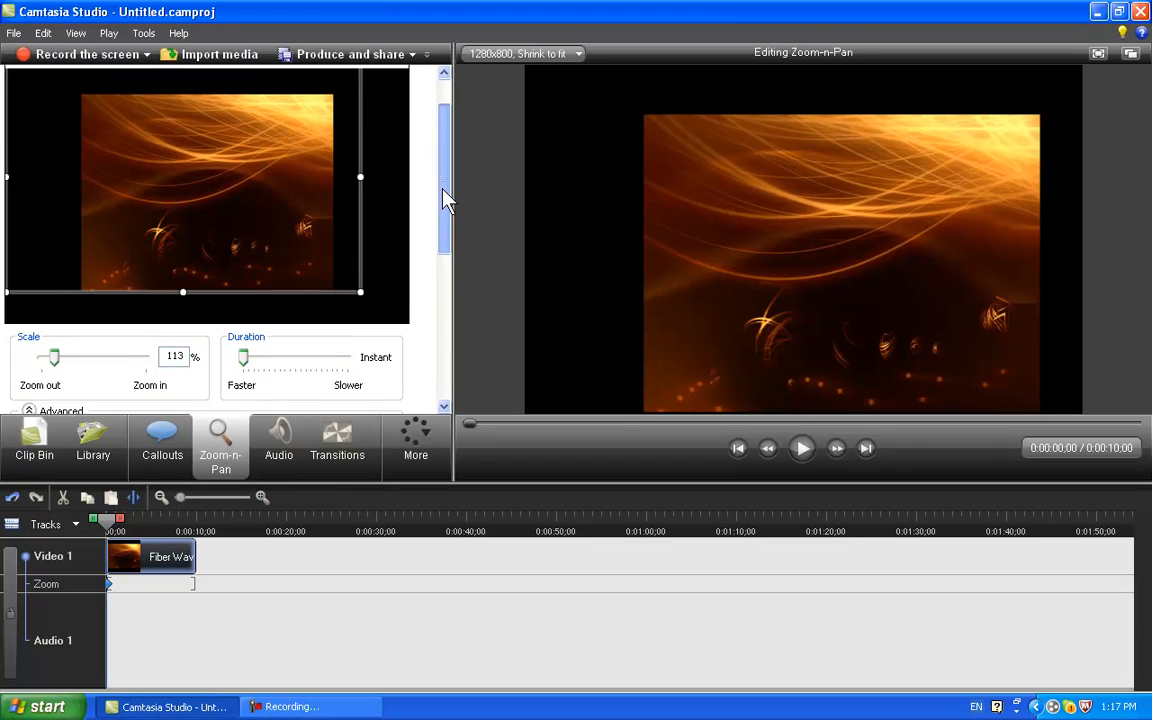
{"action": "scroll", "coordinate": [442, 200], "scroll_direction": "up", "scroll_amount": 1}
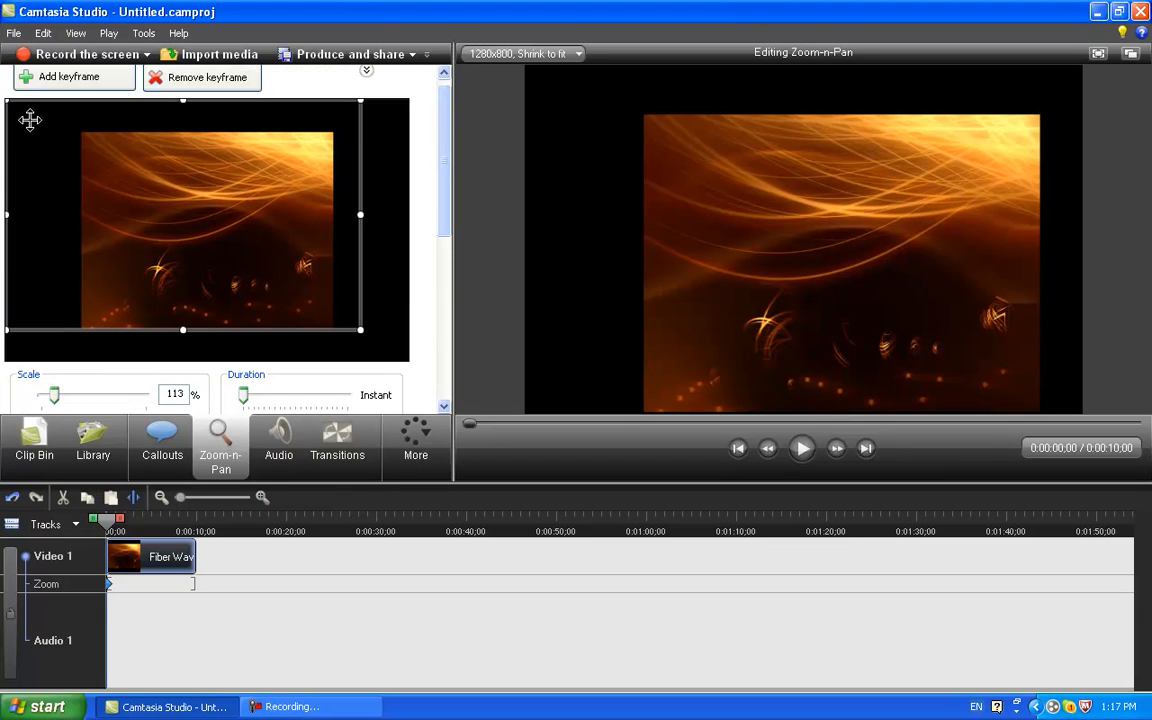
Turn off Maintain aspect ratio and pull the zoom frame's right edge in to the right edge of the Fiber Waves picture.
{"action": "left_click_drag", "start_coordinate": [50, 117], "coordinate": [8, 102]}
{"action": "left_click_drag", "start_coordinate": [445, 198], "coordinate": [437, 150]}
{"action": "left_click", "coordinate": [312, 253]}
{"action": "left_click_drag", "start_coordinate": [358, 201], "coordinate": [333, 213]}
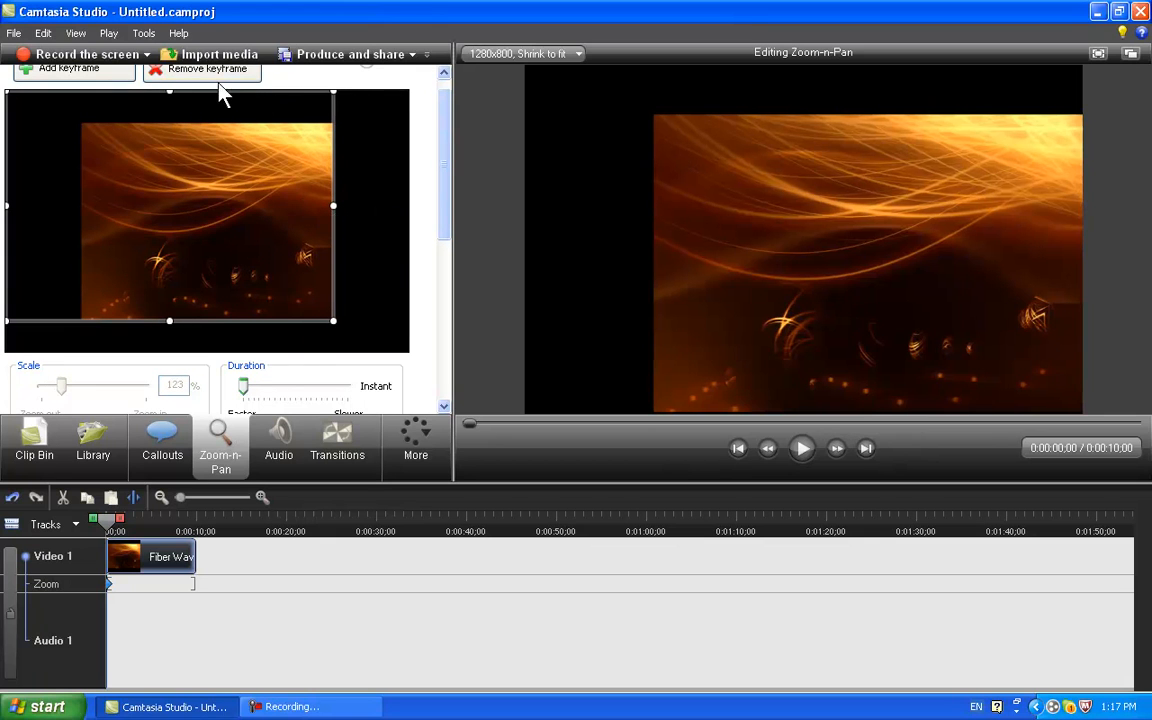
Fit the zoom frame's upper, left and lower edges to the Fiber Waves picture, for a scale of about 160%.
{"action": "left_click_drag", "start_coordinate": [166, 95], "coordinate": [166, 123]}
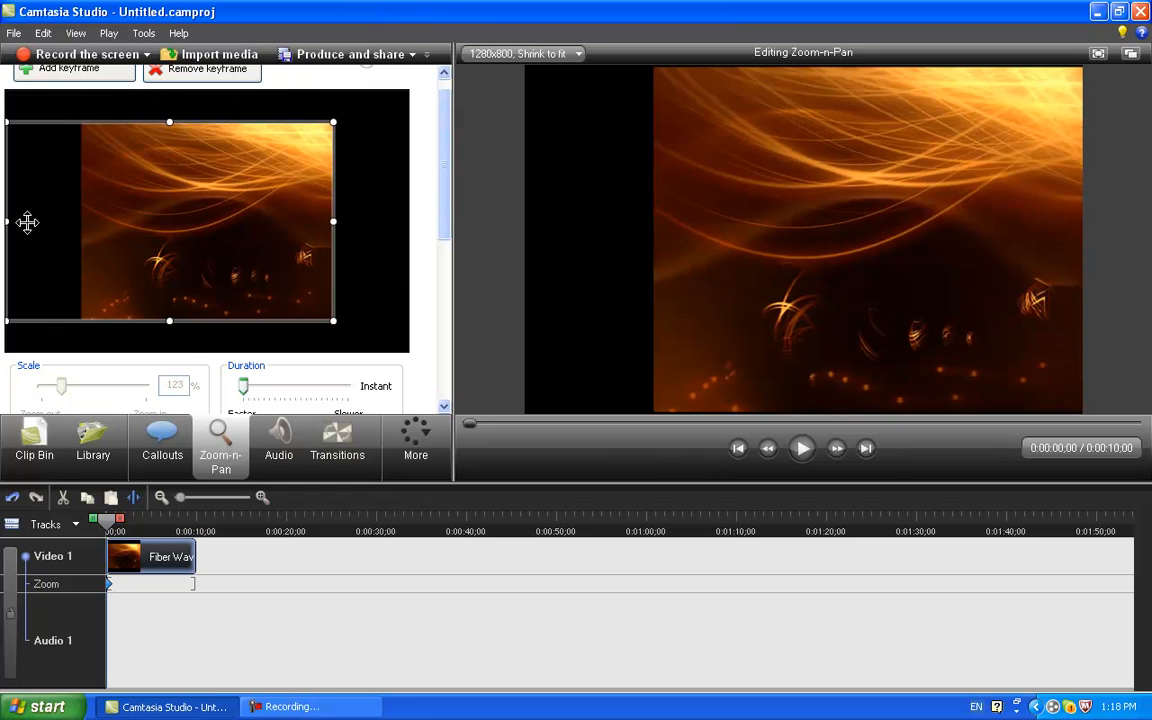
{"action": "left_click_drag", "start_coordinate": [10, 221], "coordinate": [86, 222]}
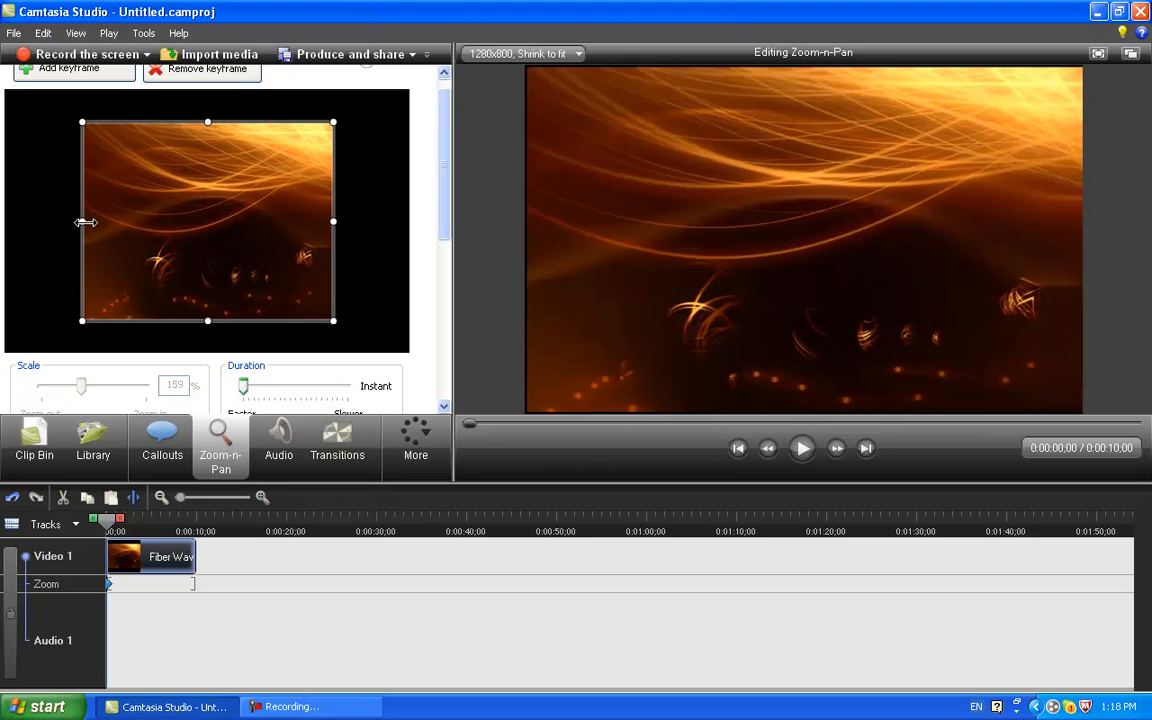
{"action": "left_click_drag", "start_coordinate": [210, 322], "coordinate": [210, 320]}
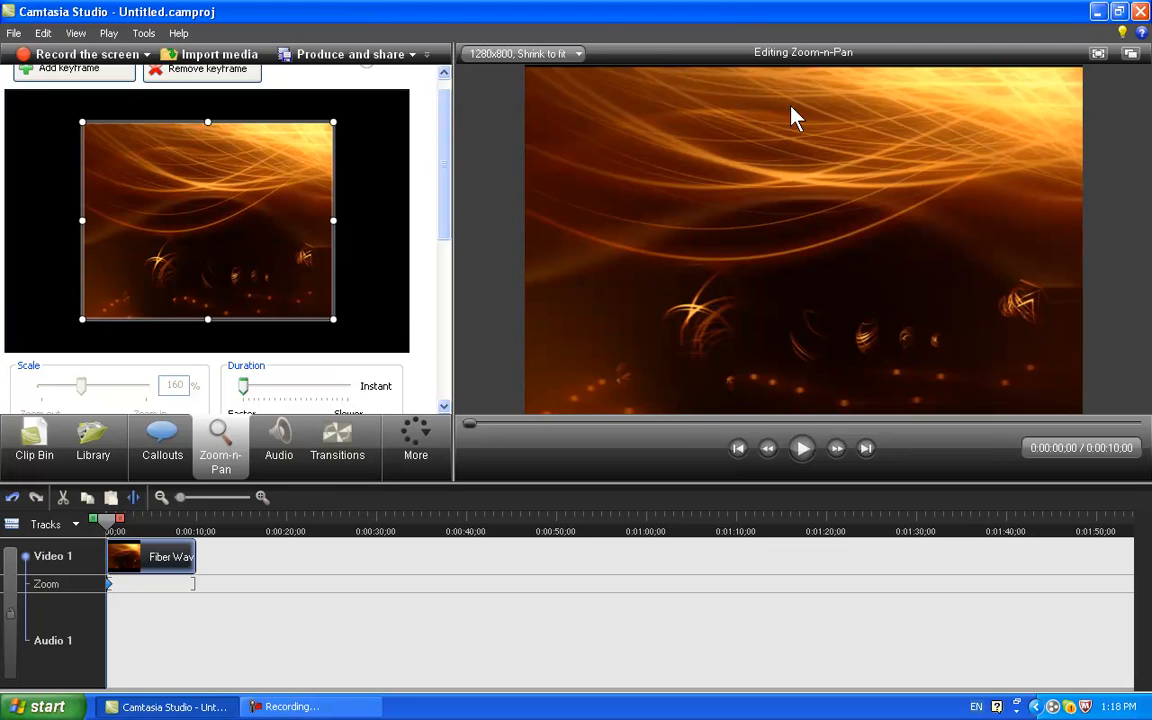
{"action": "left_click_drag", "start_coordinate": [208, 118], "coordinate": [208, 121]}
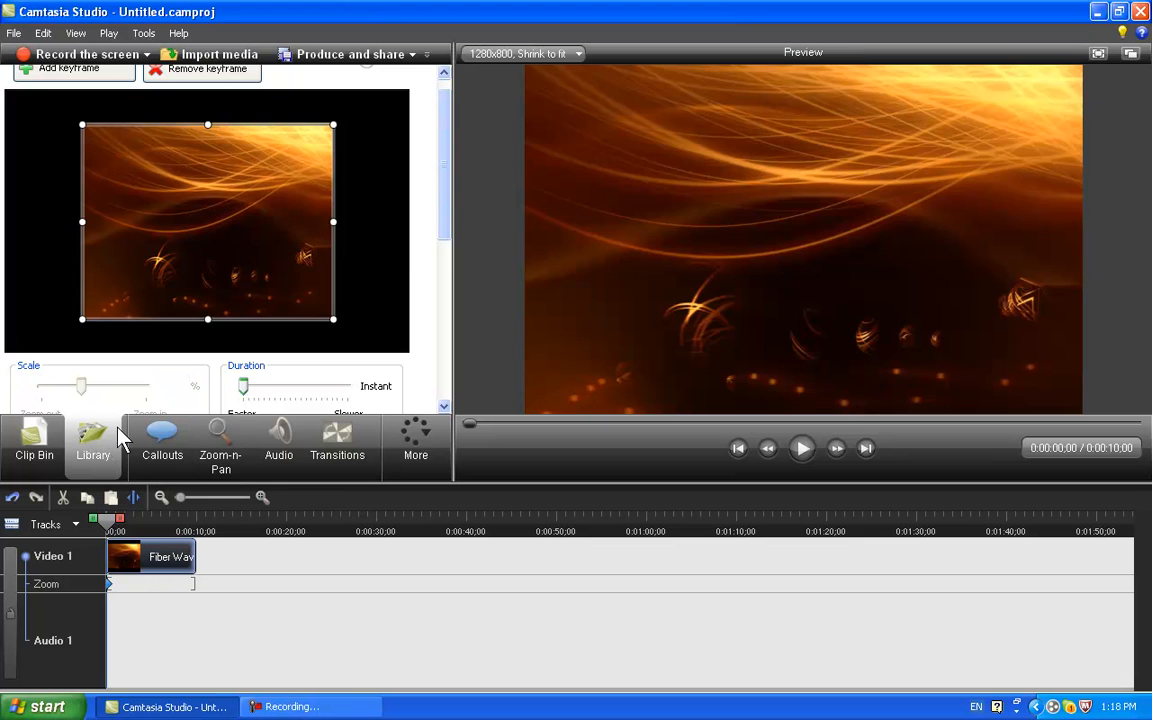
{"action": "left_click", "coordinate": [108, 458]}
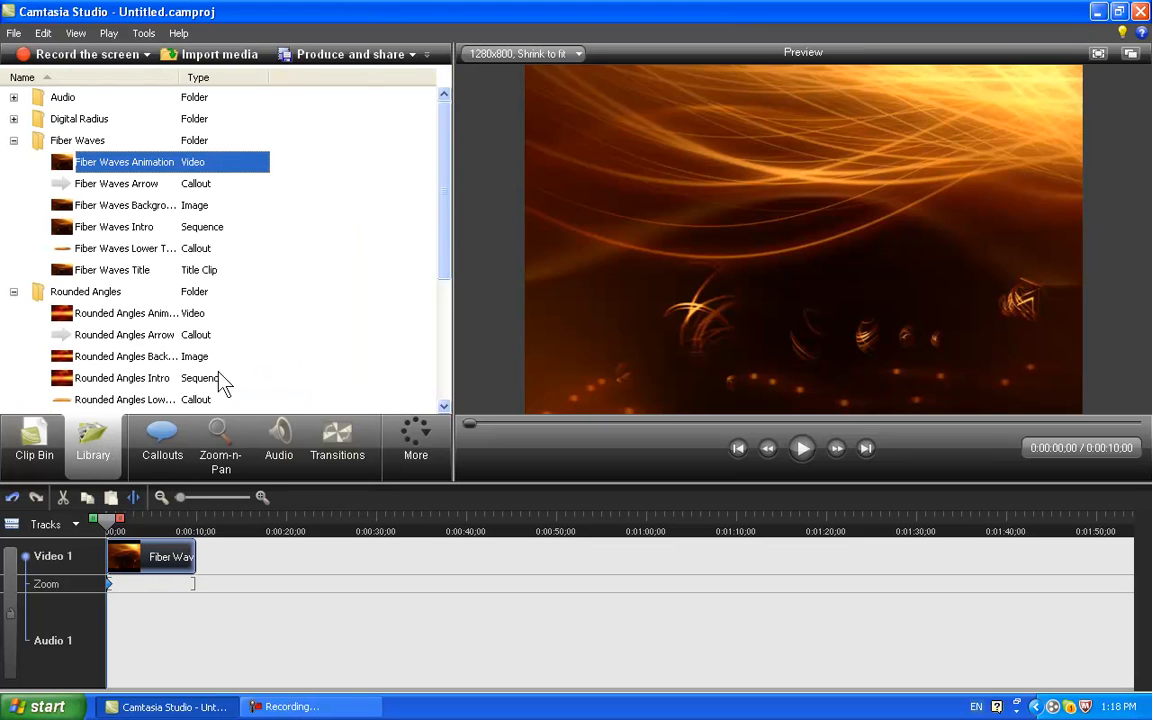
{"action": "left_click", "coordinate": [128, 271]}
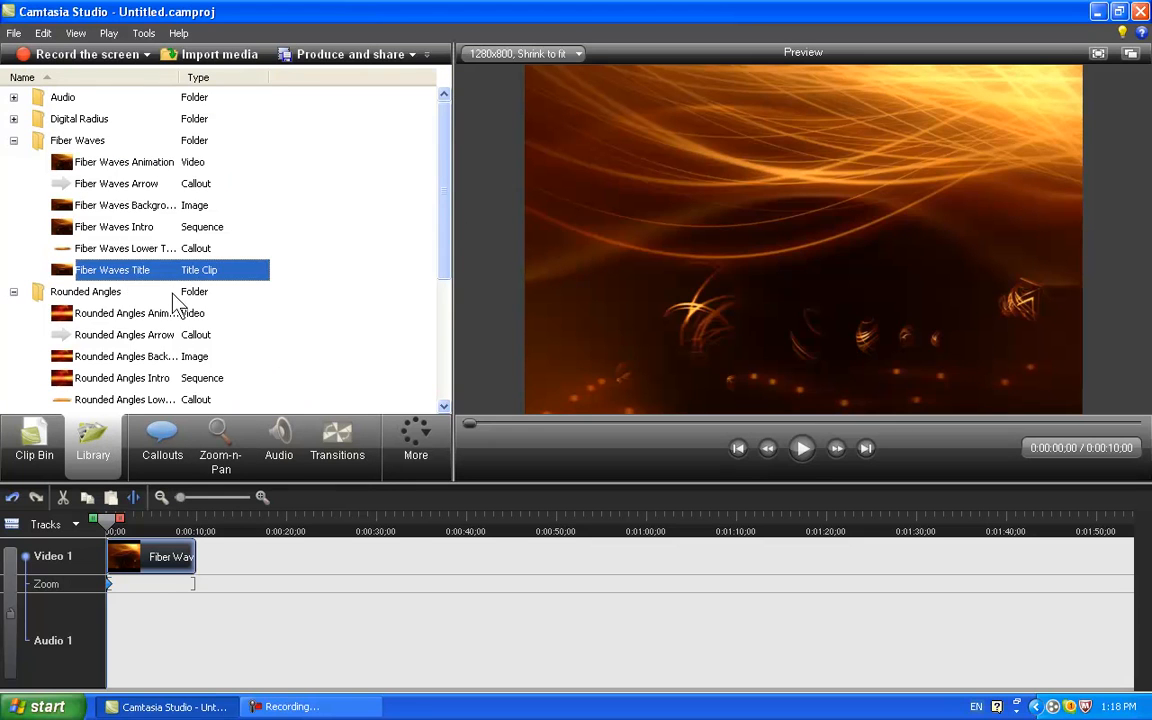
{"action": "left_click", "coordinate": [262, 336]}
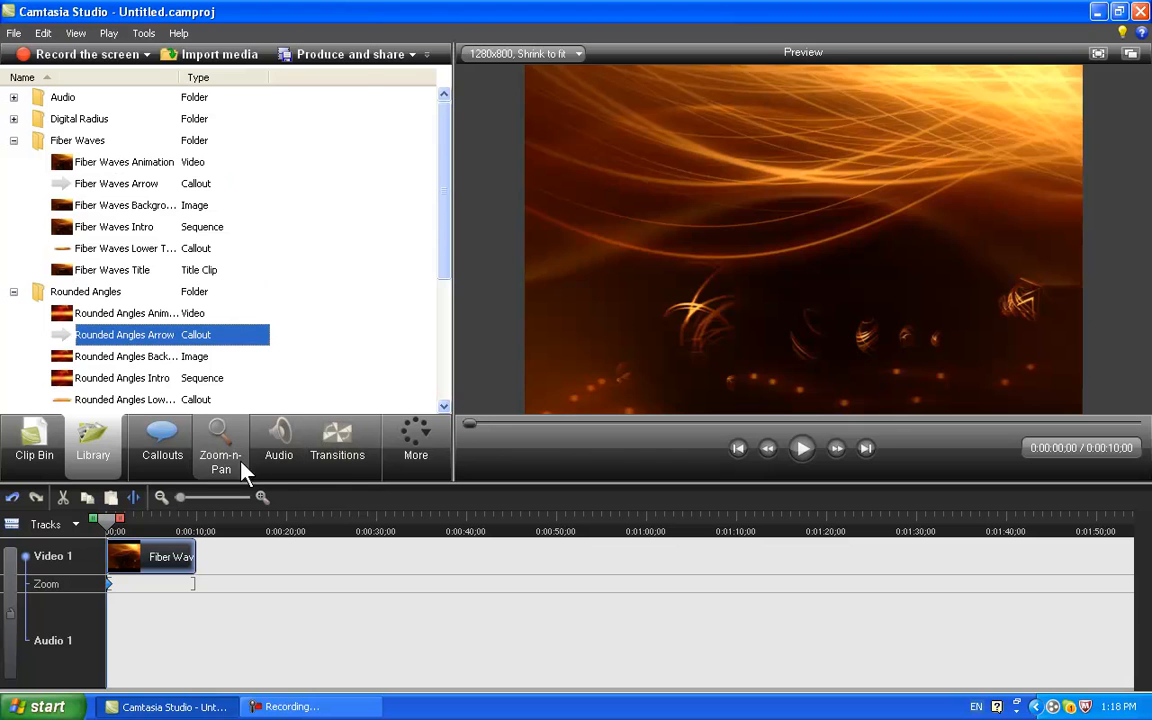
Add a text callout at the start of the clip and enlarge it to about 869 px wide across the middle of the video.
{"action": "left_click", "coordinate": [163, 447]}
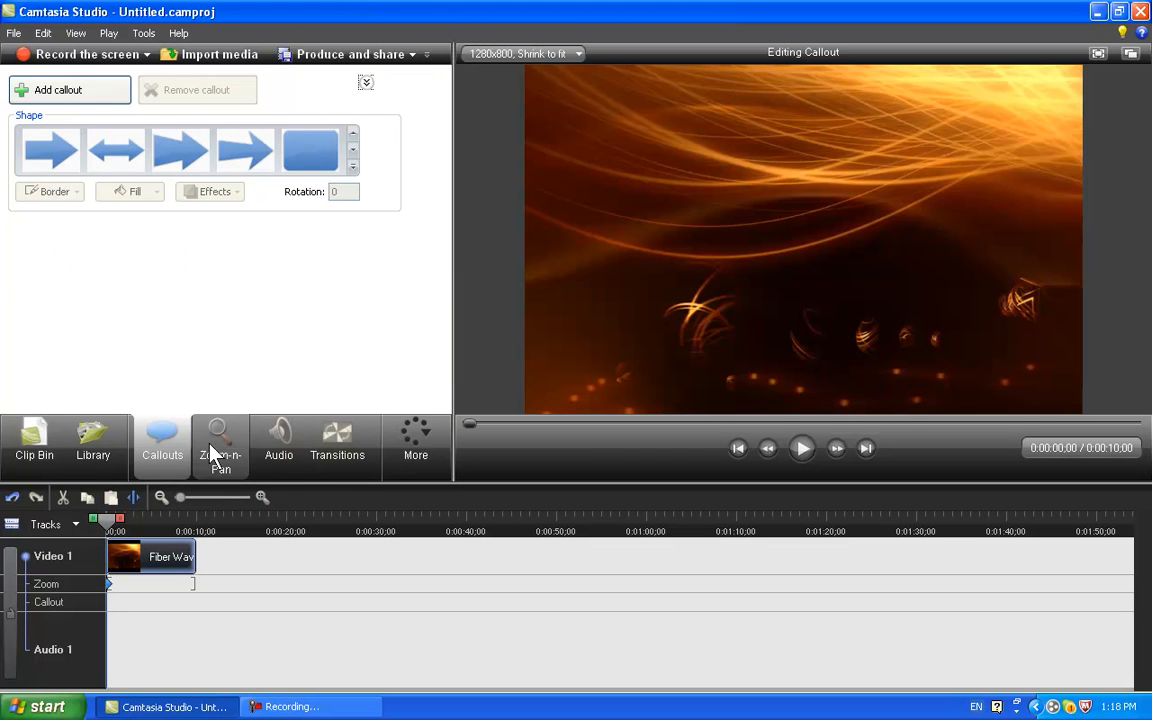
{"action": "left_click", "coordinate": [352, 150]}
{"action": "left_click", "coordinate": [352, 150]}
{"action": "left_click", "coordinate": [352, 150]}
{"action": "left_click", "coordinate": [352, 150]}
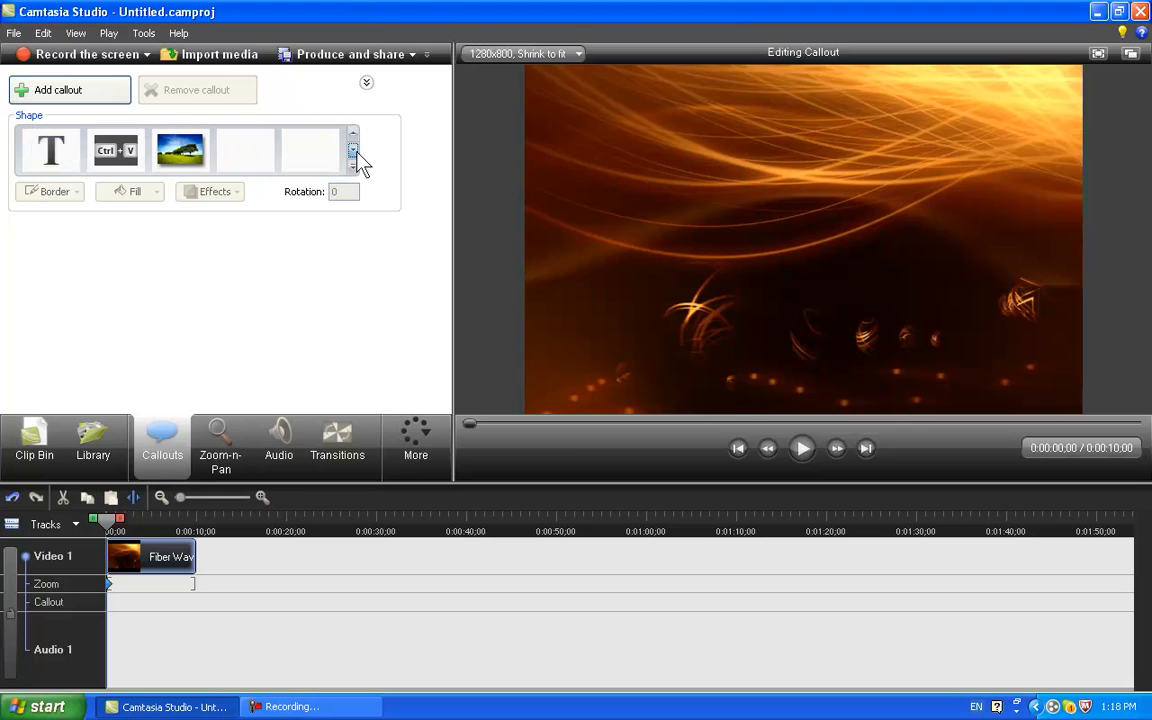
{"action": "left_click", "coordinate": [70, 156]}
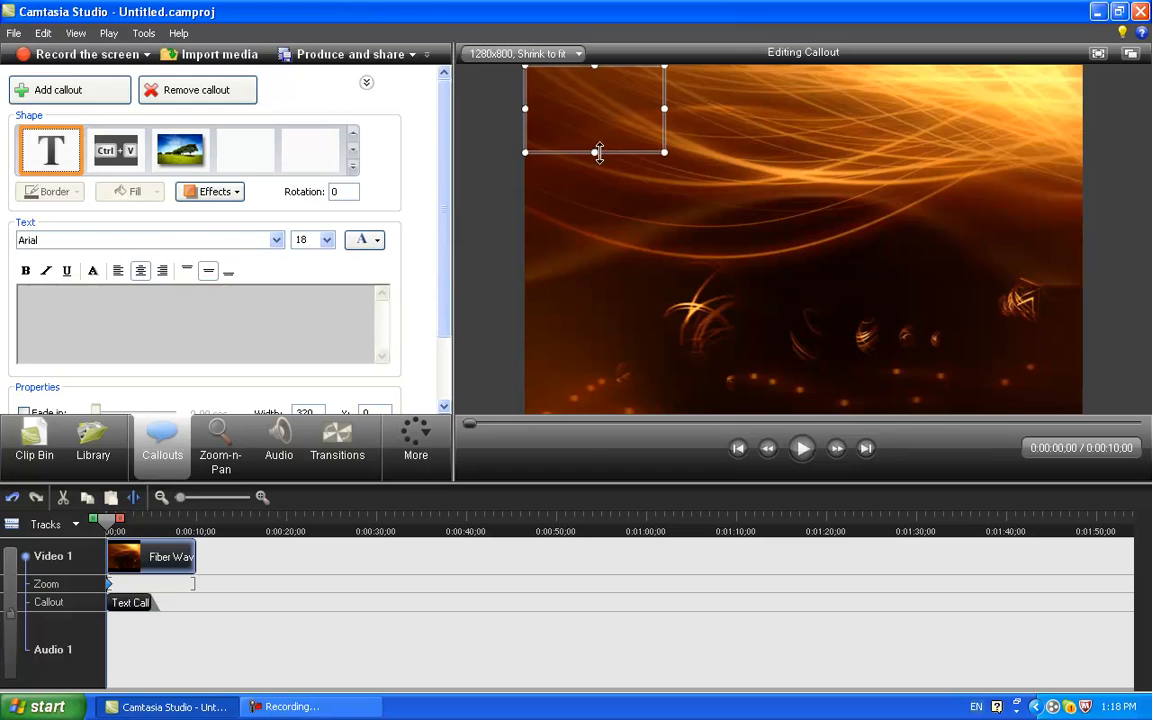
{"action": "left_click_drag", "start_coordinate": [628, 126], "coordinate": [678, 220]}
{"action": "left_click_drag", "start_coordinate": [745, 271], "coordinate": [983, 307]}
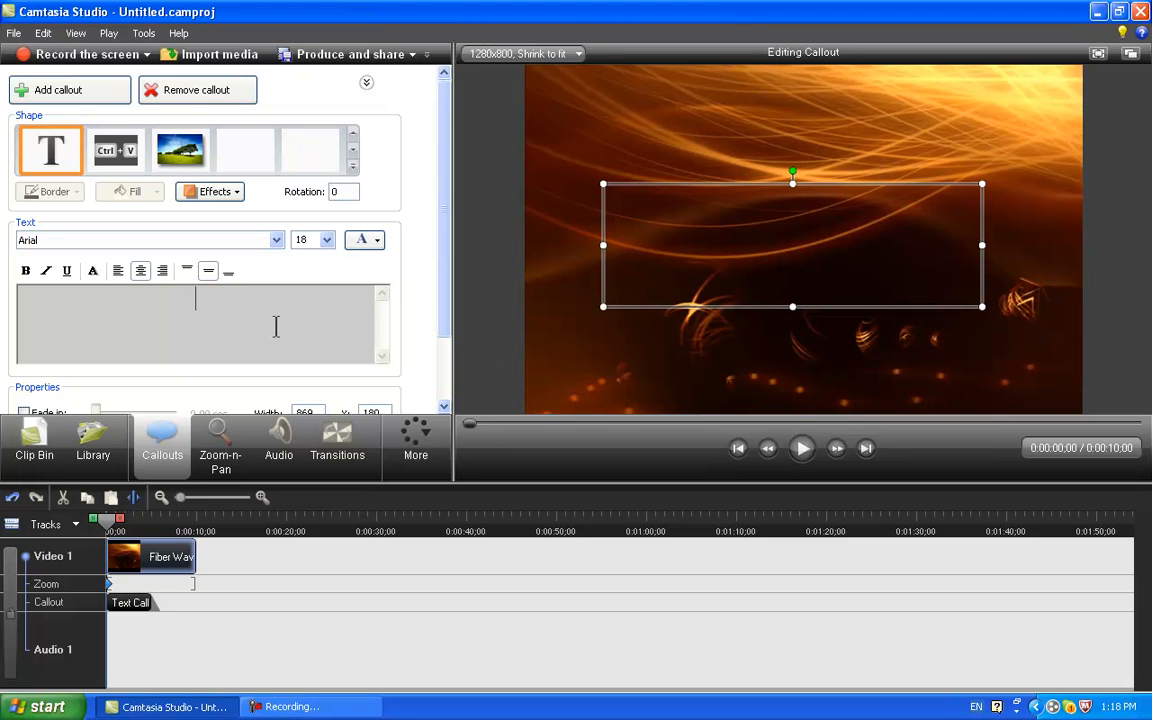
Enter SacredFlare55 as the callout's text.
{"action": "type", "text": "acredF"}
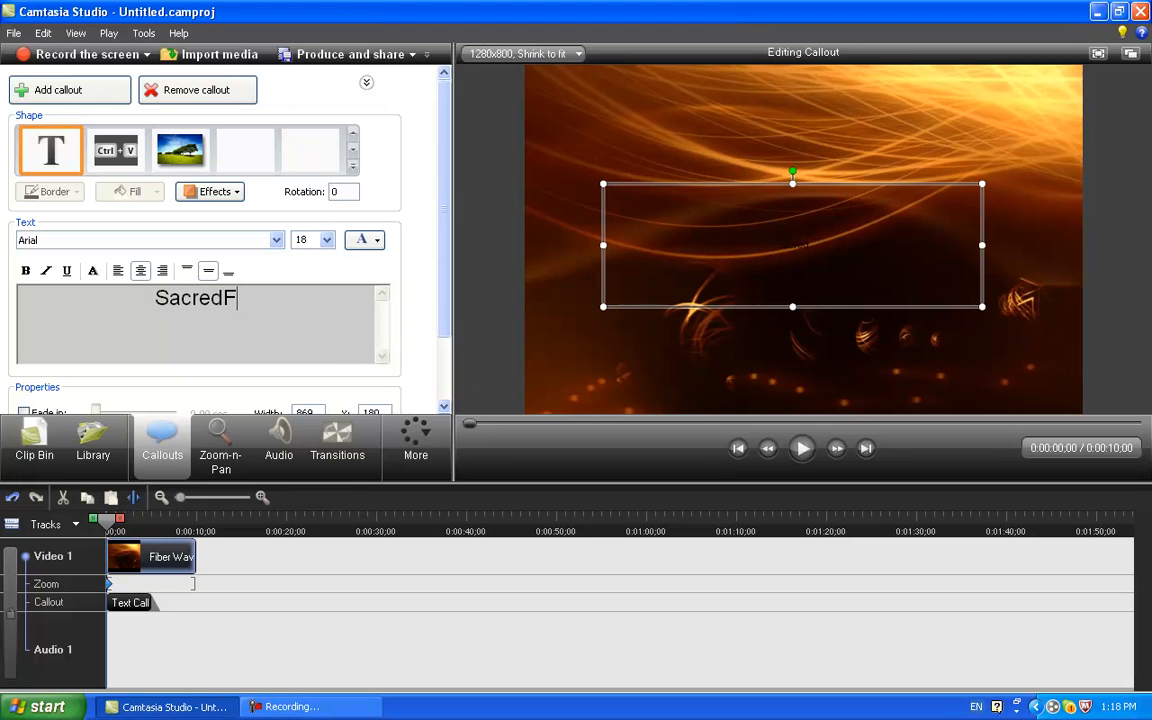
{"action": "type", "text": "al"}
{"action": "key", "text": "BackSpace"}
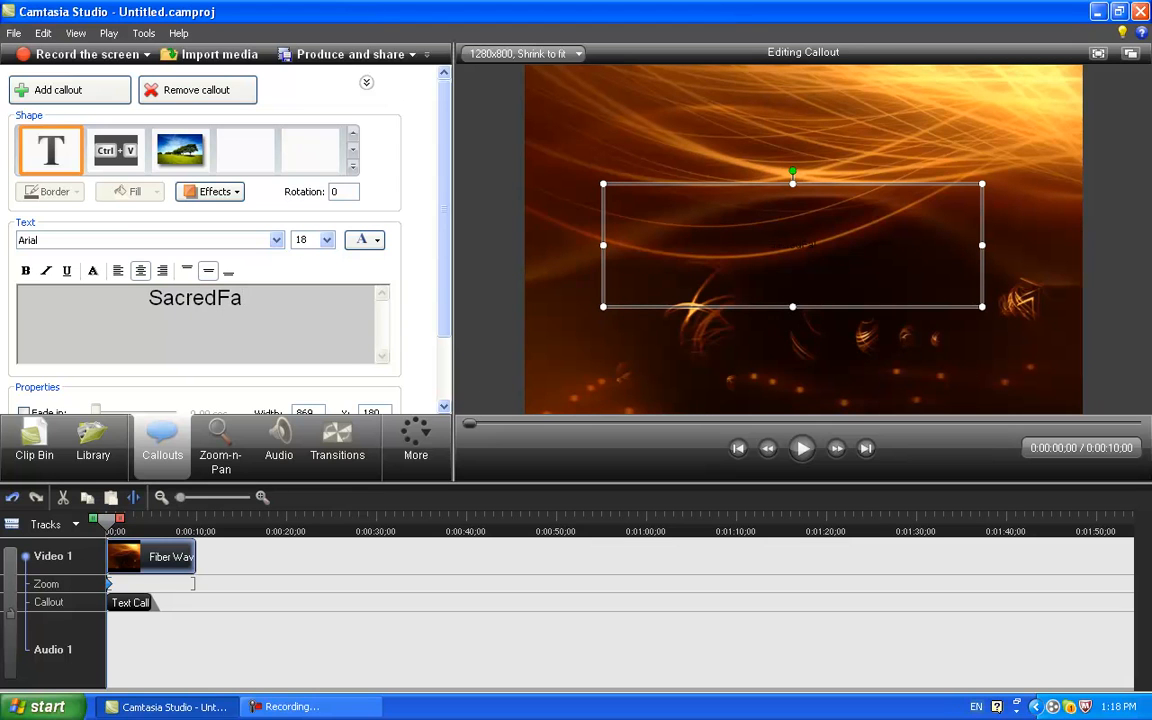
{"action": "key", "text": "BackSpace"}
{"action": "type", "text": "lare55"}
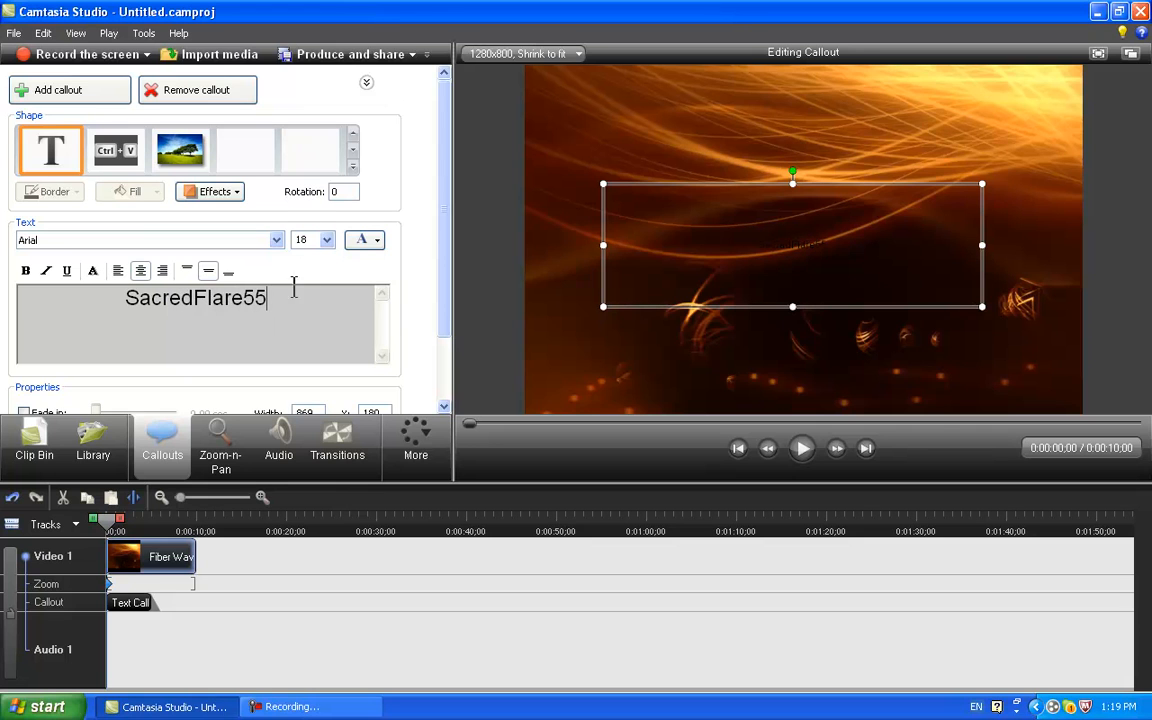
Set the whole callout text to size 72 and colour it yellow.
{"action": "left_click_drag", "start_coordinate": [288, 290], "coordinate": [98, 303]}
{"action": "left_click", "coordinate": [327, 240]}
{"action": "left_click", "coordinate": [328, 241]}
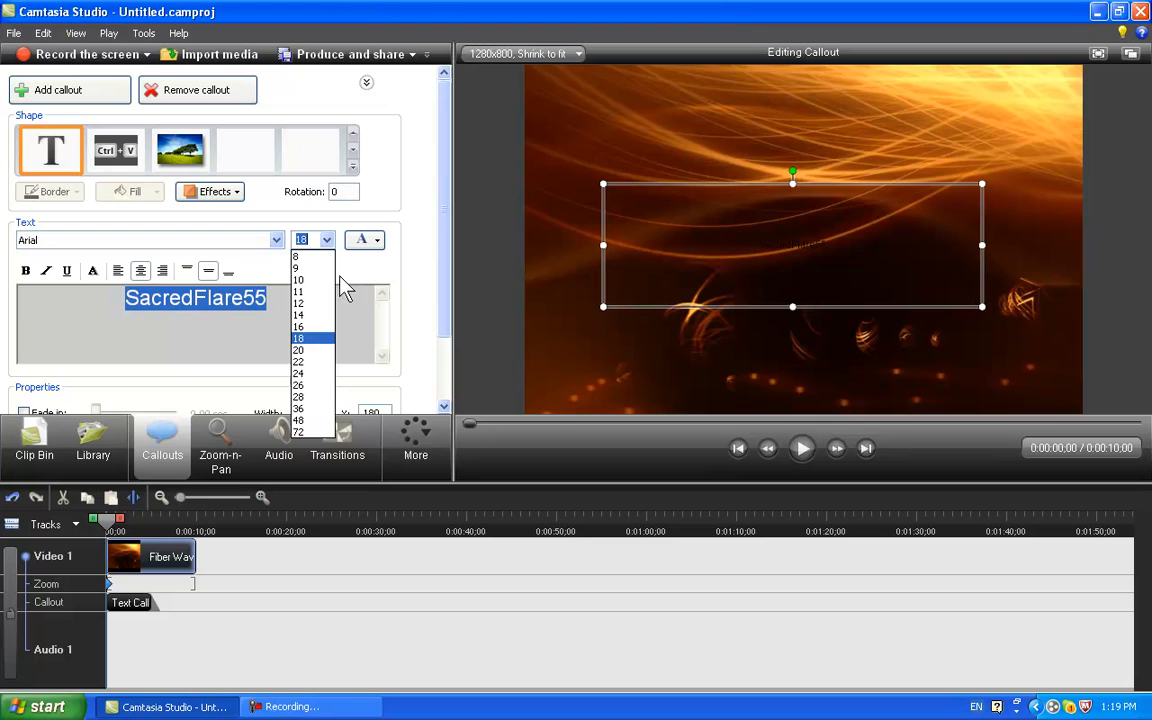
{"action": "left_click", "coordinate": [318, 396]}
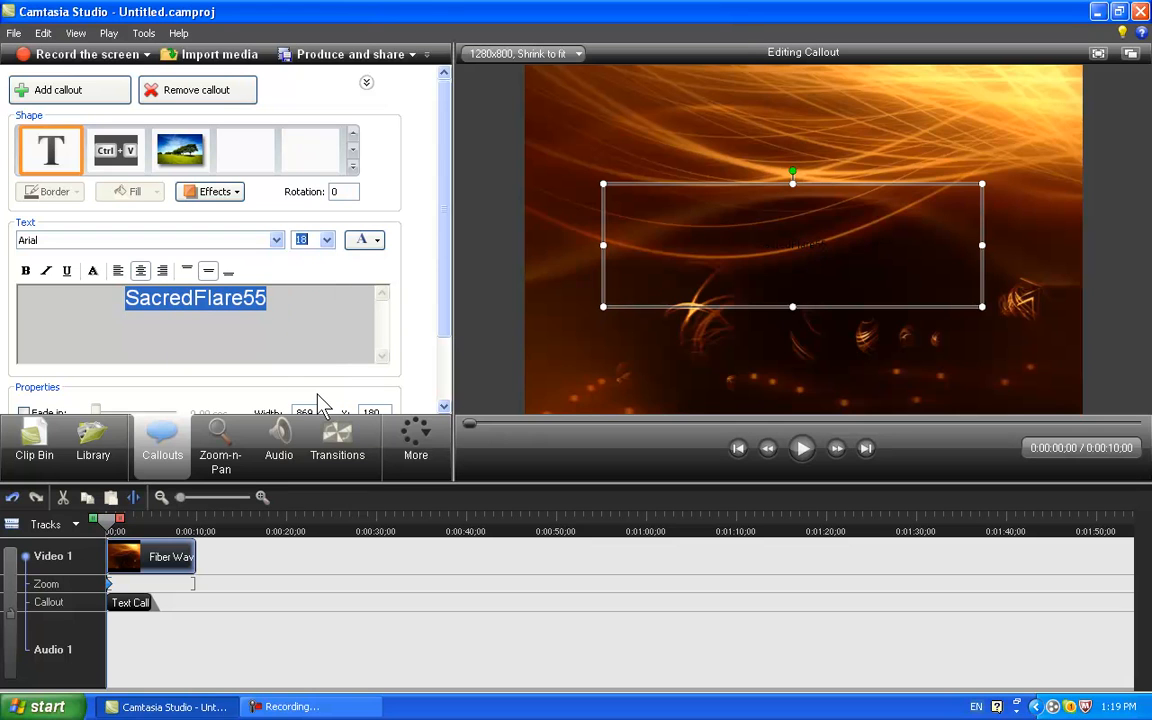
{"action": "left_click", "coordinate": [326, 245]}
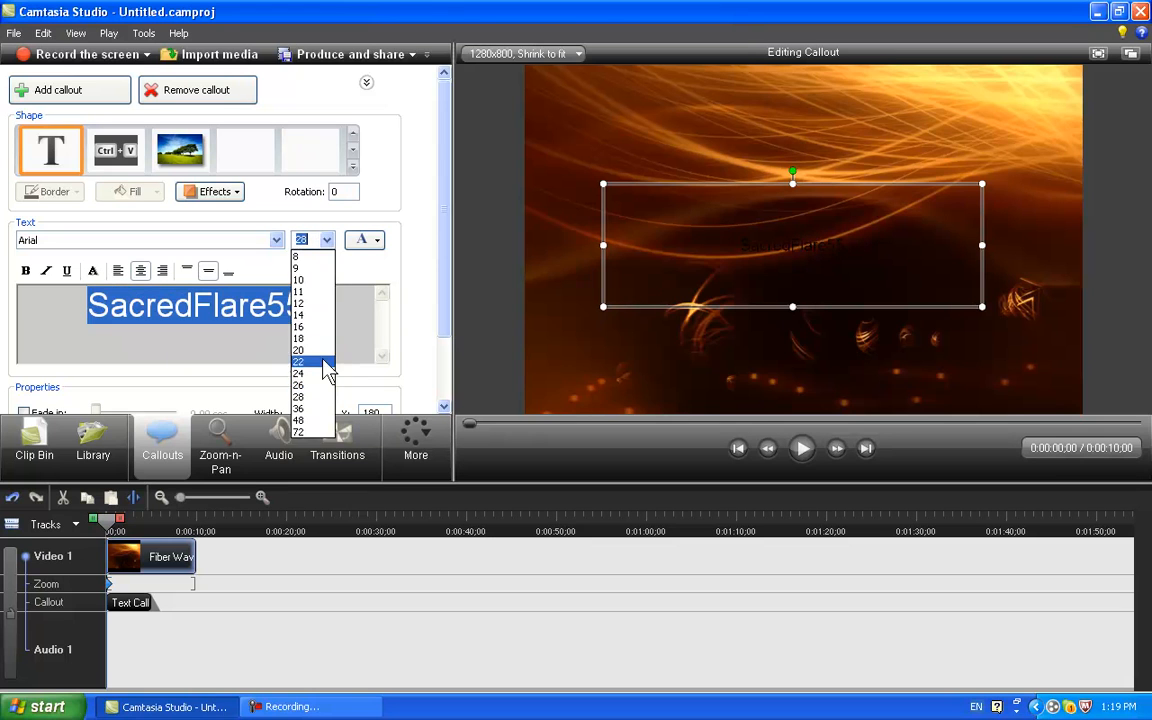
{"action": "left_click", "coordinate": [314, 418]}
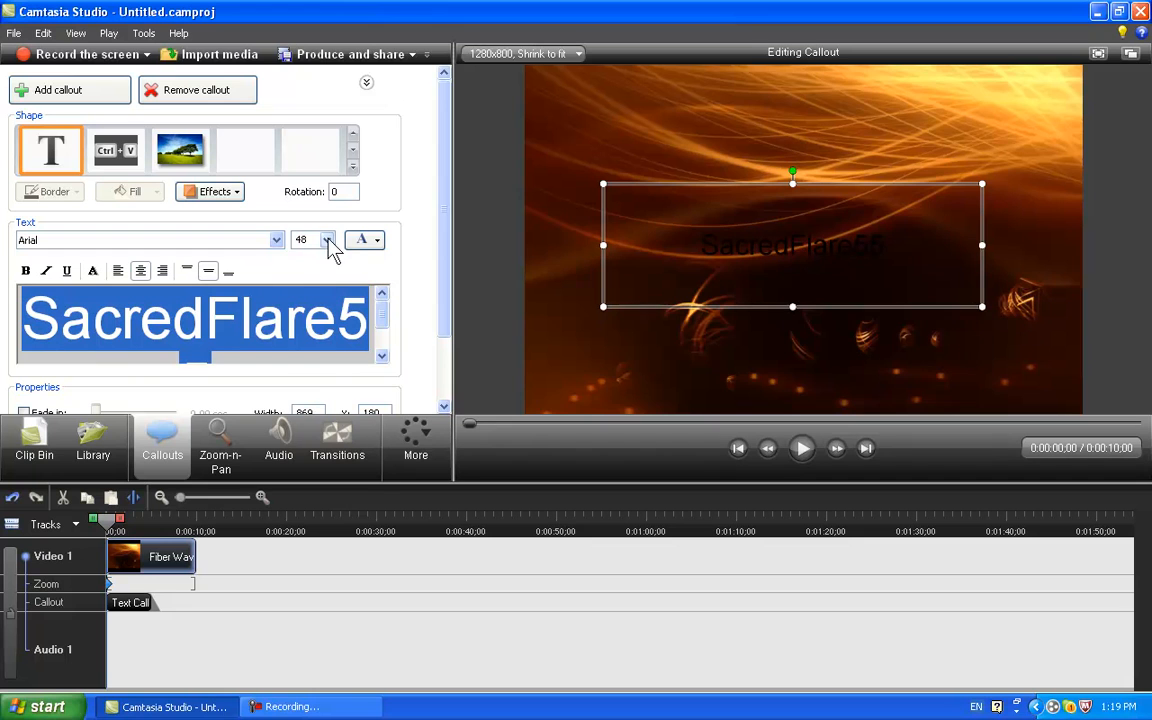
{"action": "left_click", "coordinate": [327, 241]}
{"action": "left_click", "coordinate": [301, 432]}
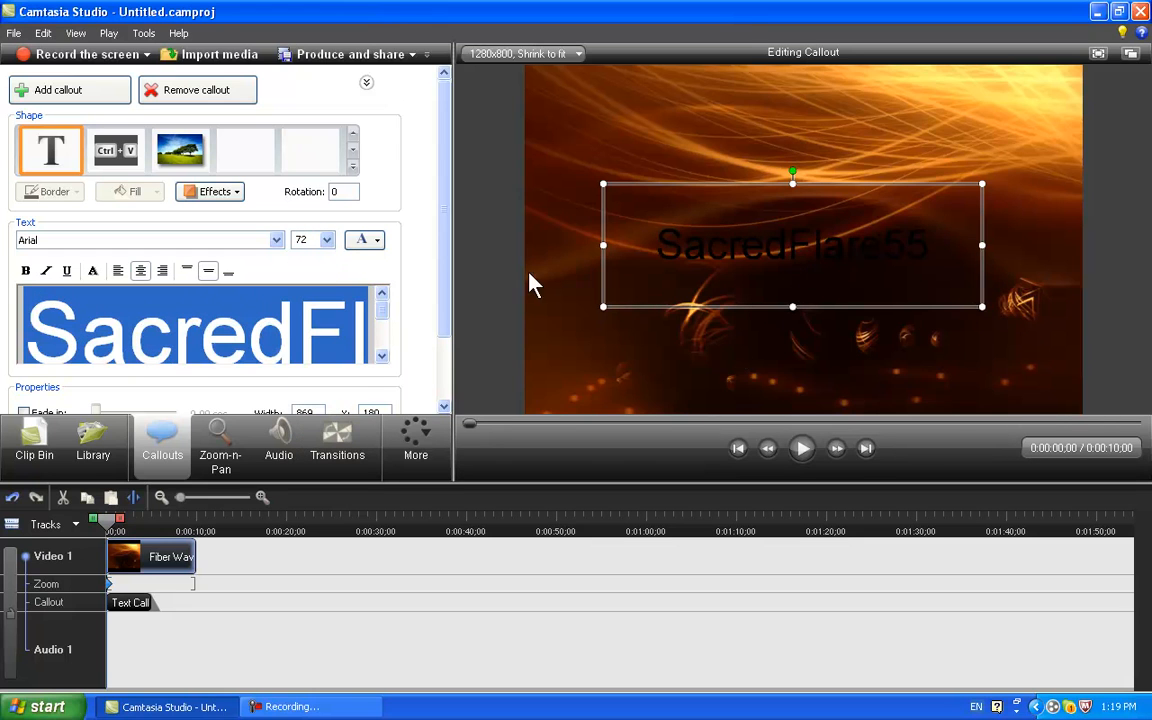
{"action": "left_click", "coordinate": [373, 241]}
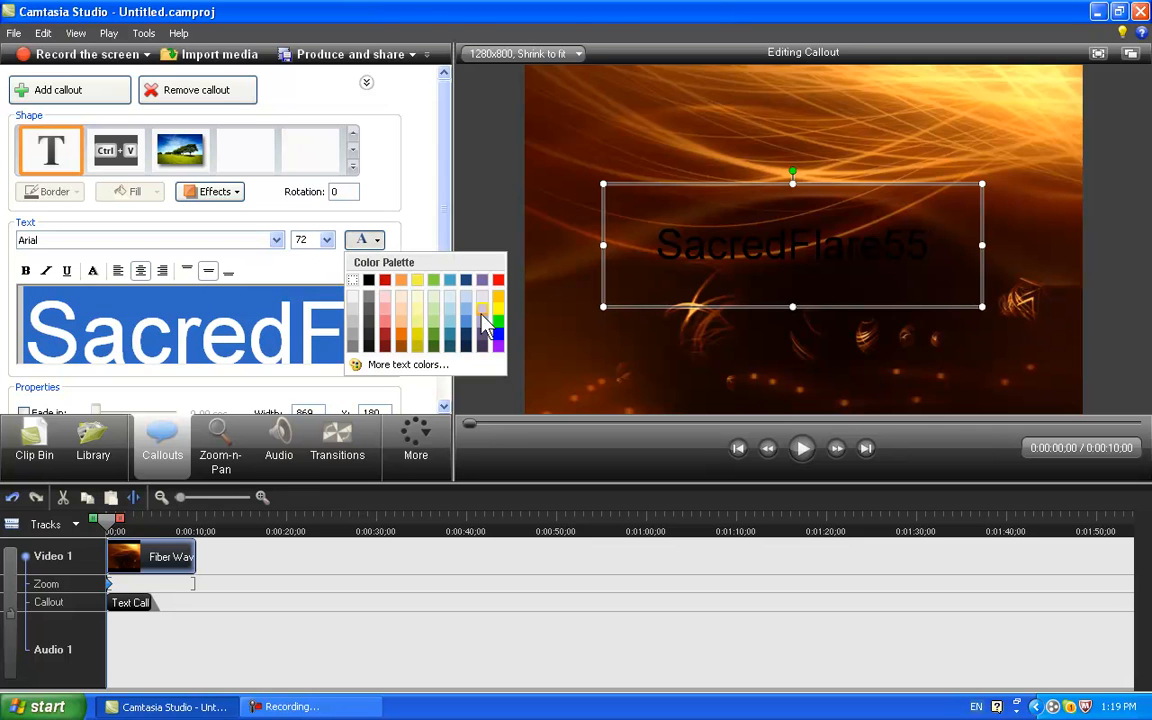
{"action": "left_click", "coordinate": [498, 316]}
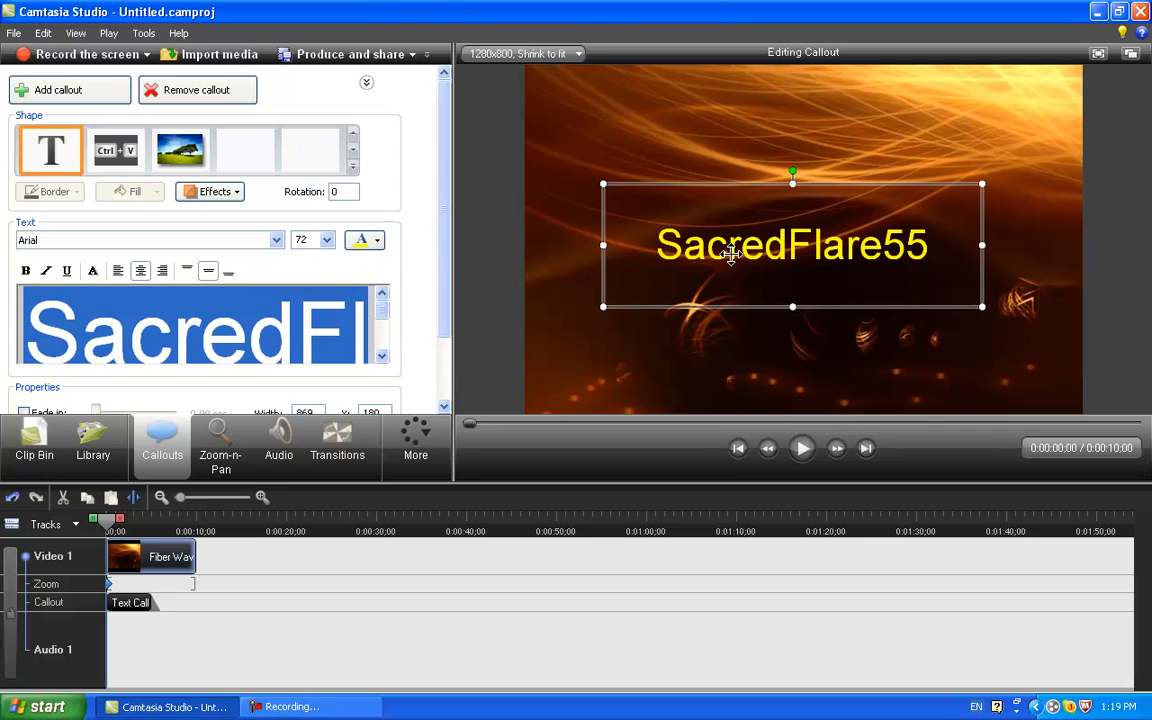
Try the Starcraft and SteelWolf fonts on the callout text.
{"action": "left_click", "coordinate": [276, 241]}
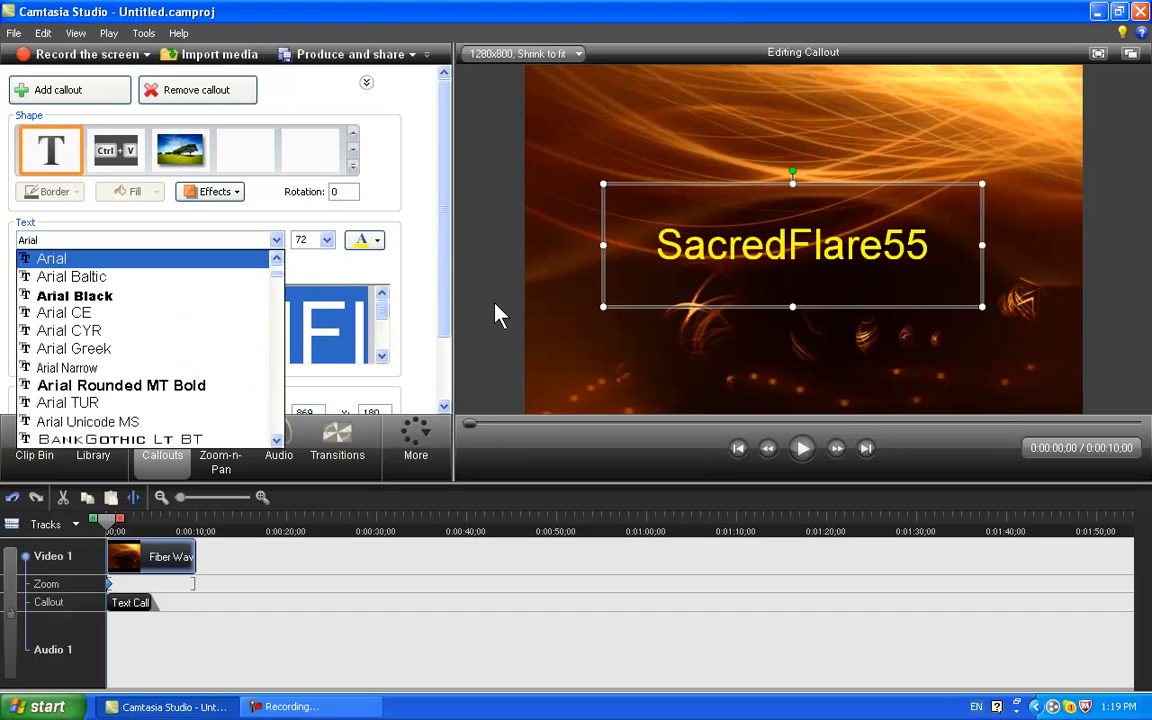
{"action": "left_click_drag", "start_coordinate": [279, 276], "coordinate": [278, 404]}
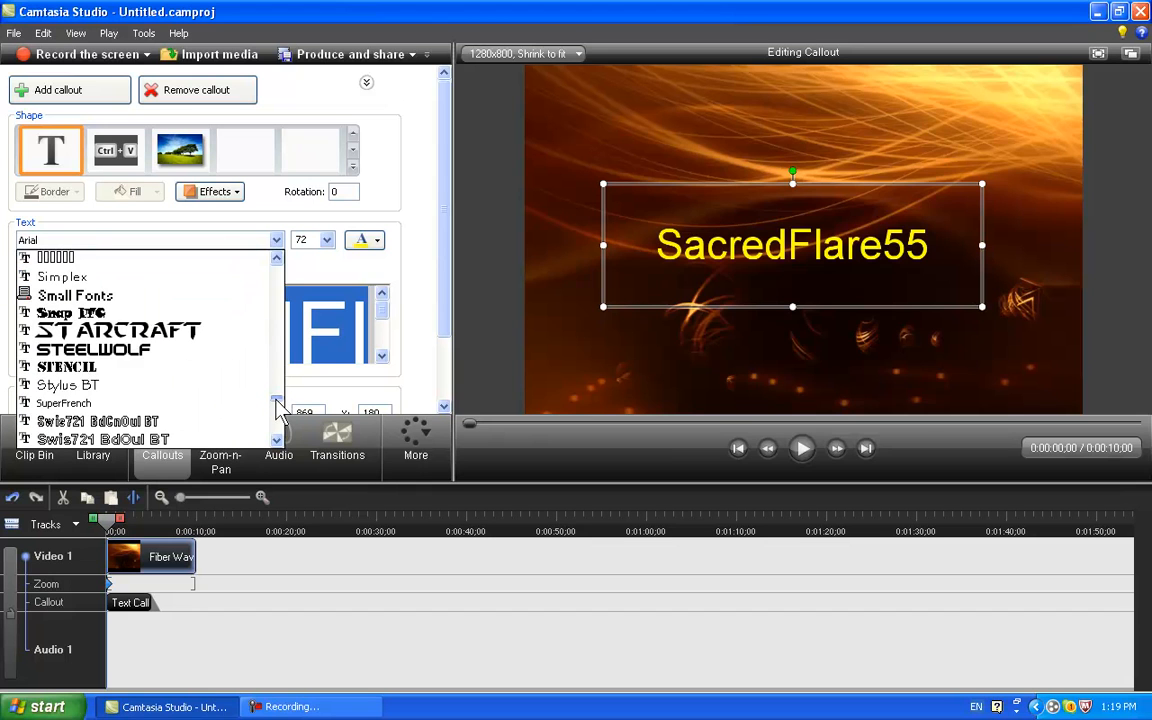
{"action": "left_click", "coordinate": [208, 334]}
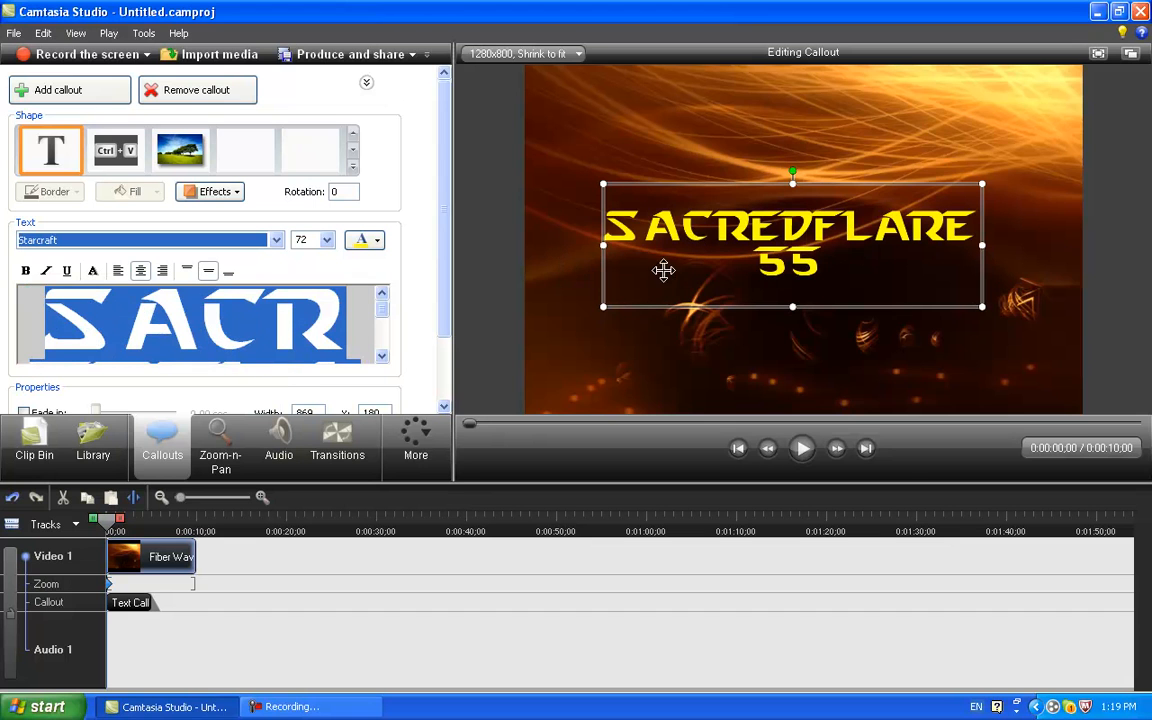
{"action": "left_click", "coordinate": [276, 240]}
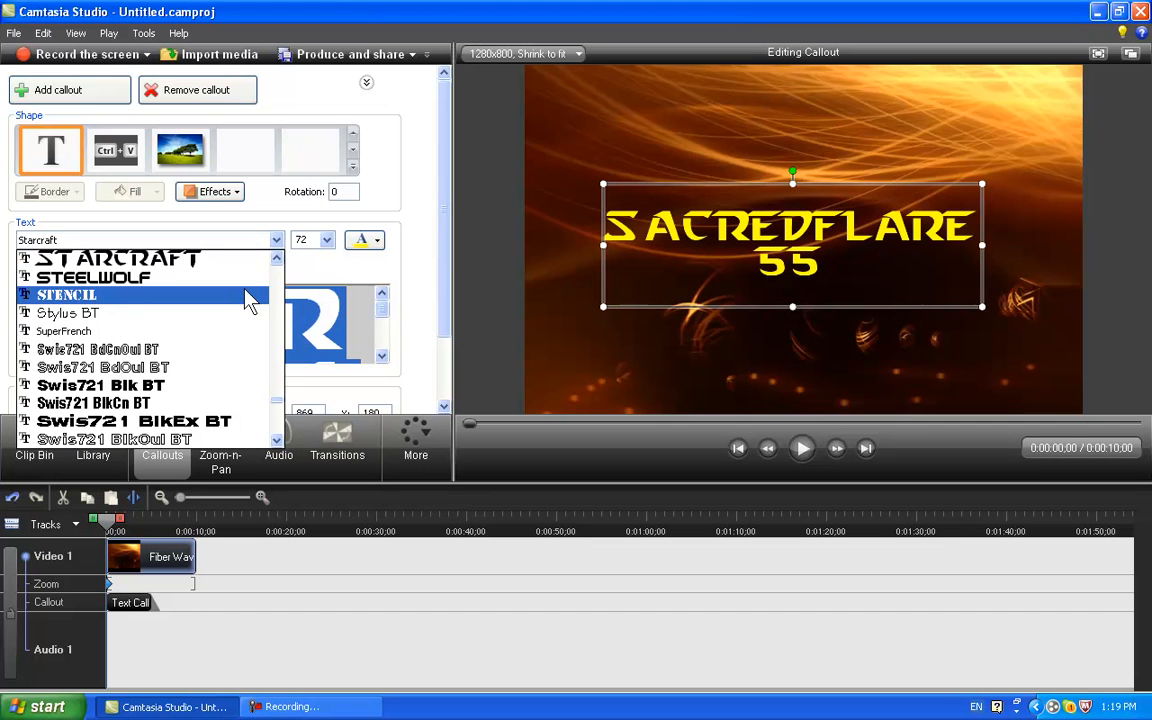
{"action": "left_click", "coordinate": [251, 279]}
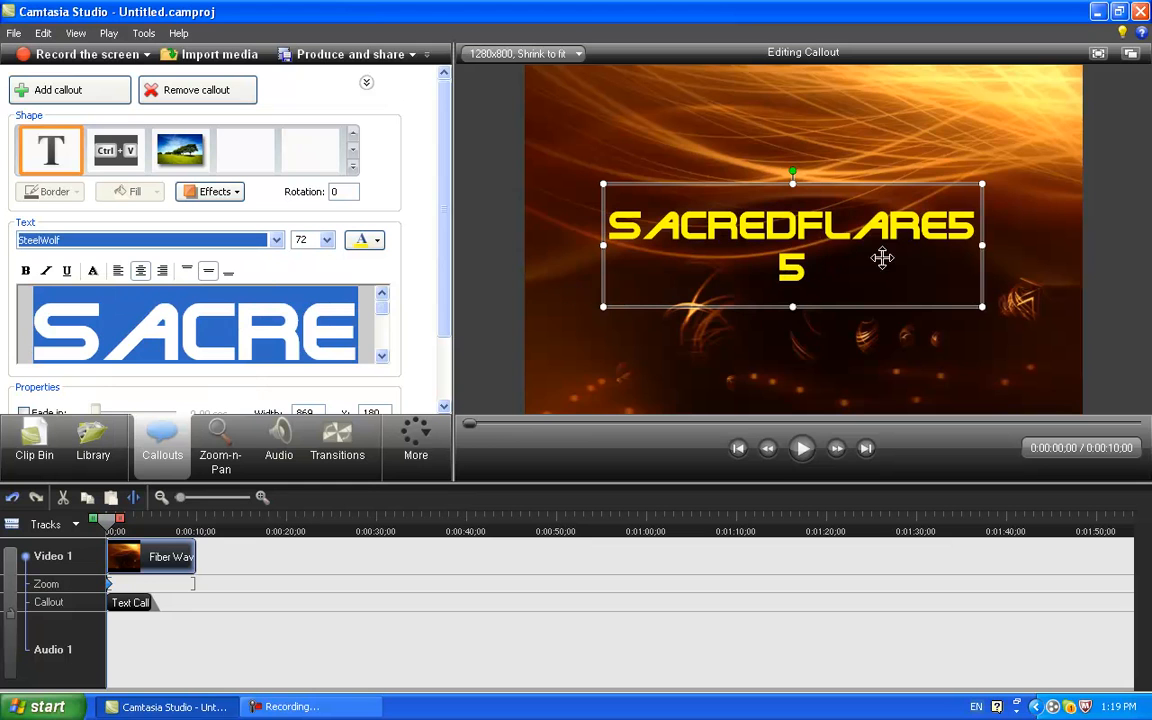
Switch the callout text to the Transformers Movie font and adjust its box to about 902 px wide at about X 180, Y 289.
{"action": "mouse_move", "coordinate": [988, 245]}
{"action": "left_mouse_down"}
{"action": "mouse_move", "coordinate": [1014, 249]}
{"action": "mouse_move", "coordinate": [1004, 246]}
{"action": "left_mouse_up"}
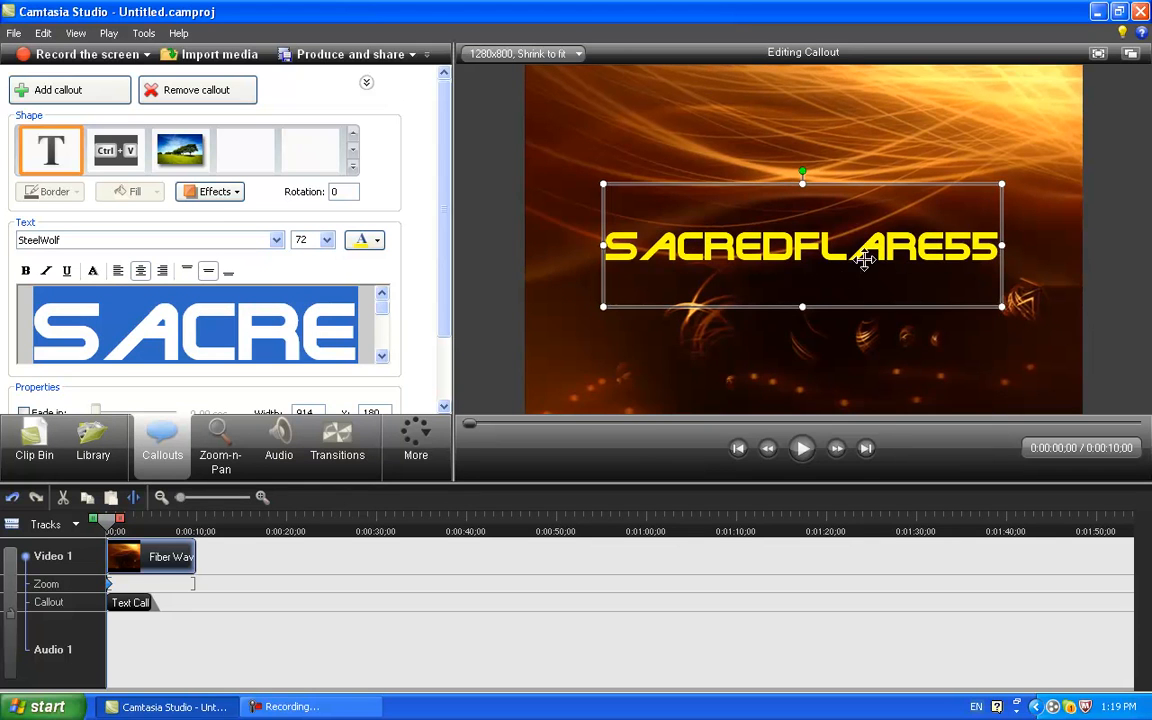
{"action": "left_click_drag", "start_coordinate": [864, 267], "coordinate": [862, 279]}
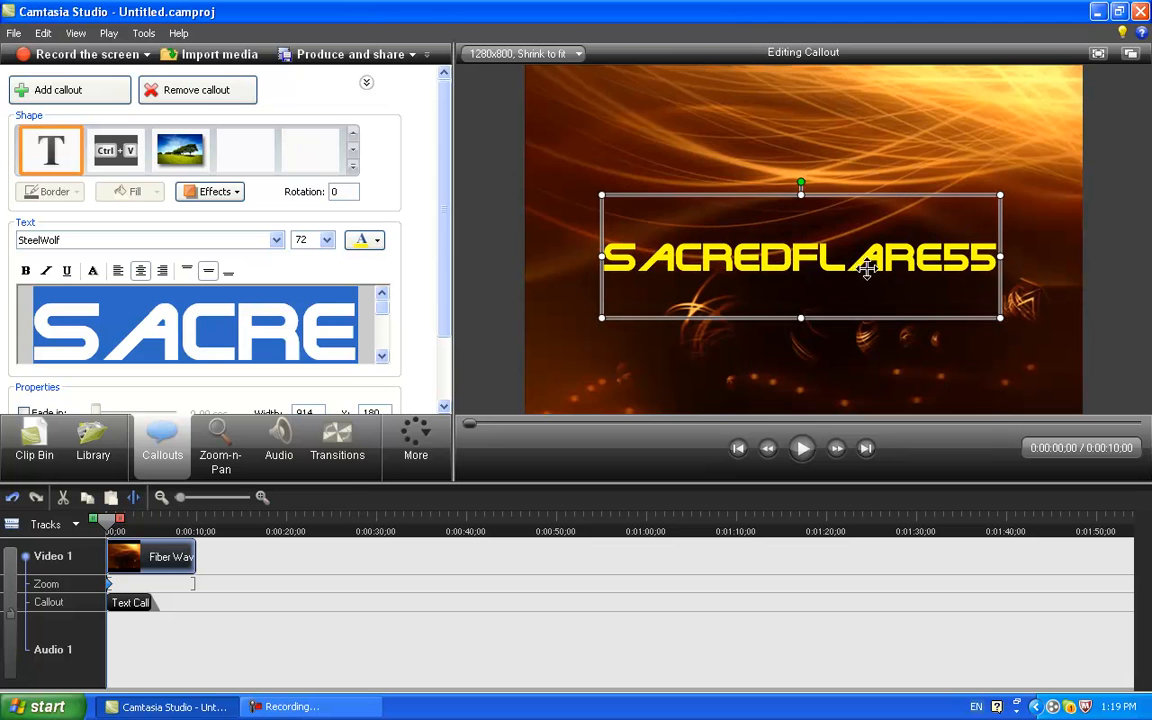
{"action": "left_click", "coordinate": [276, 241]}
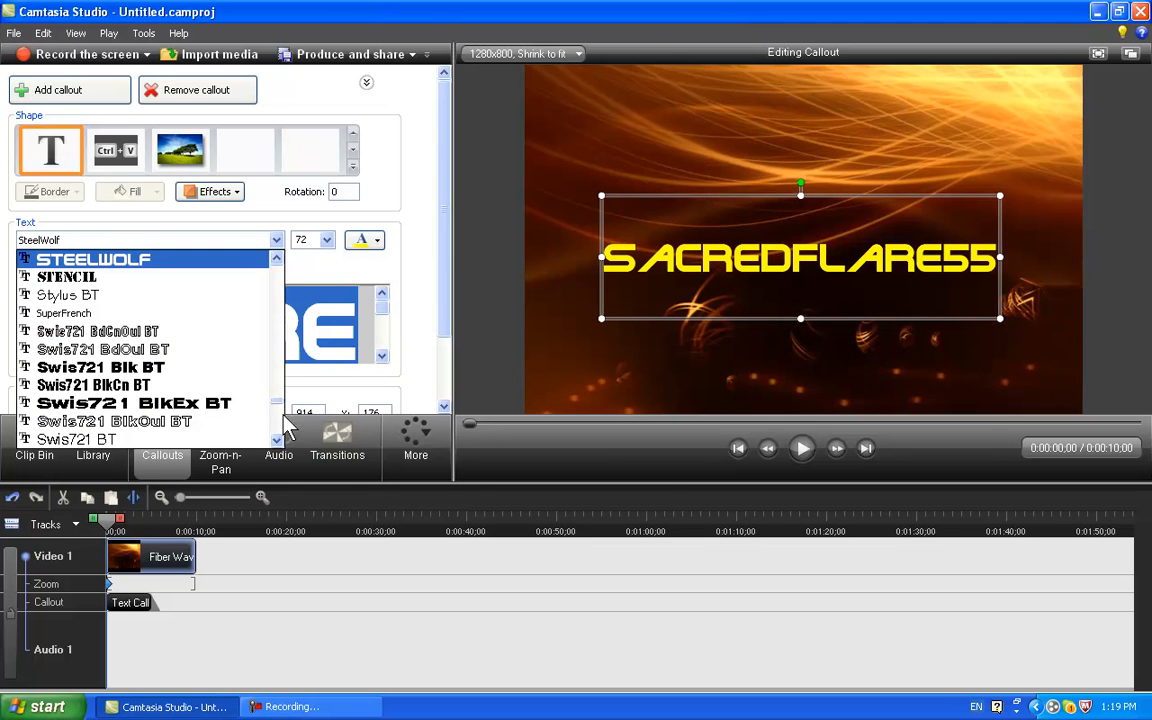
{"action": "left_click_drag", "start_coordinate": [287, 410], "coordinate": [287, 424]}
{"action": "left_click", "coordinate": [214, 294]}
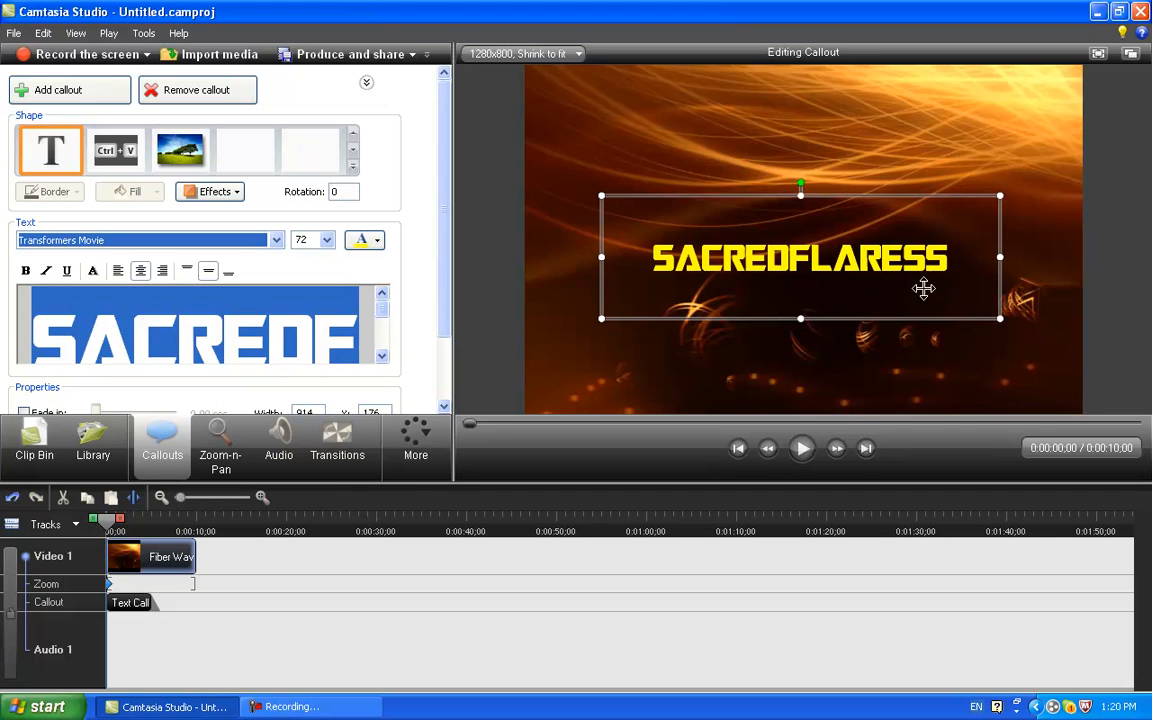
{"action": "left_click_drag", "start_coordinate": [1003, 260], "coordinate": [997, 260]}
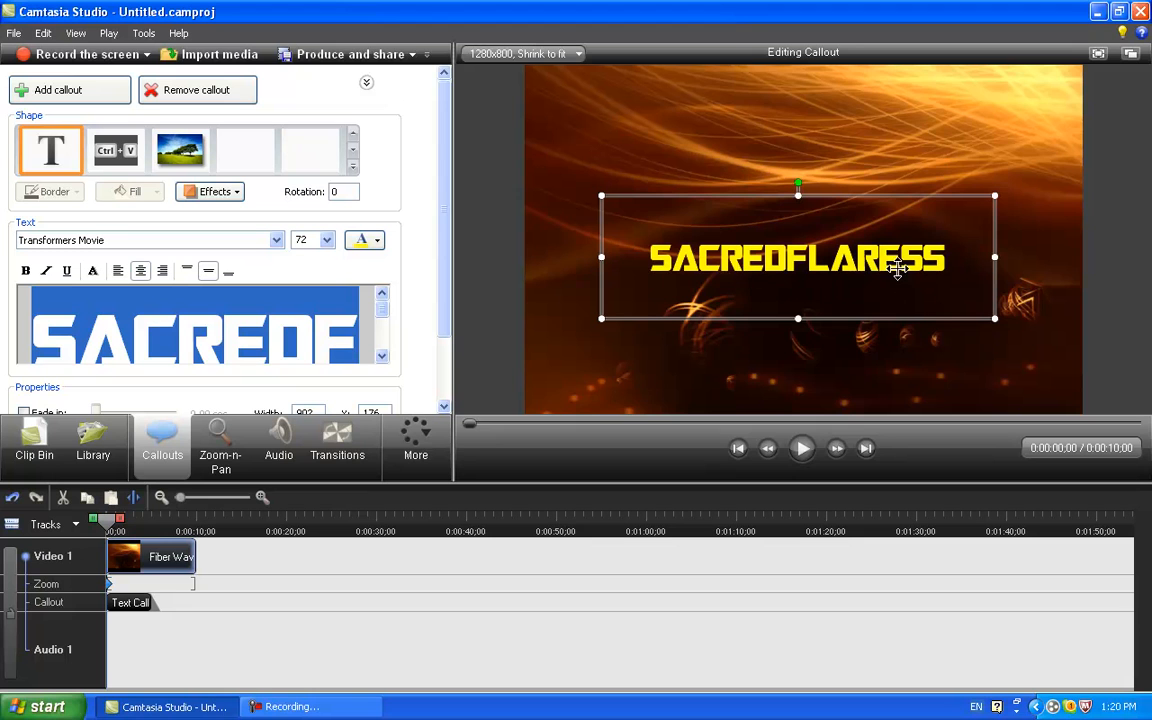
{"action": "left_click", "coordinate": [830, 264]}
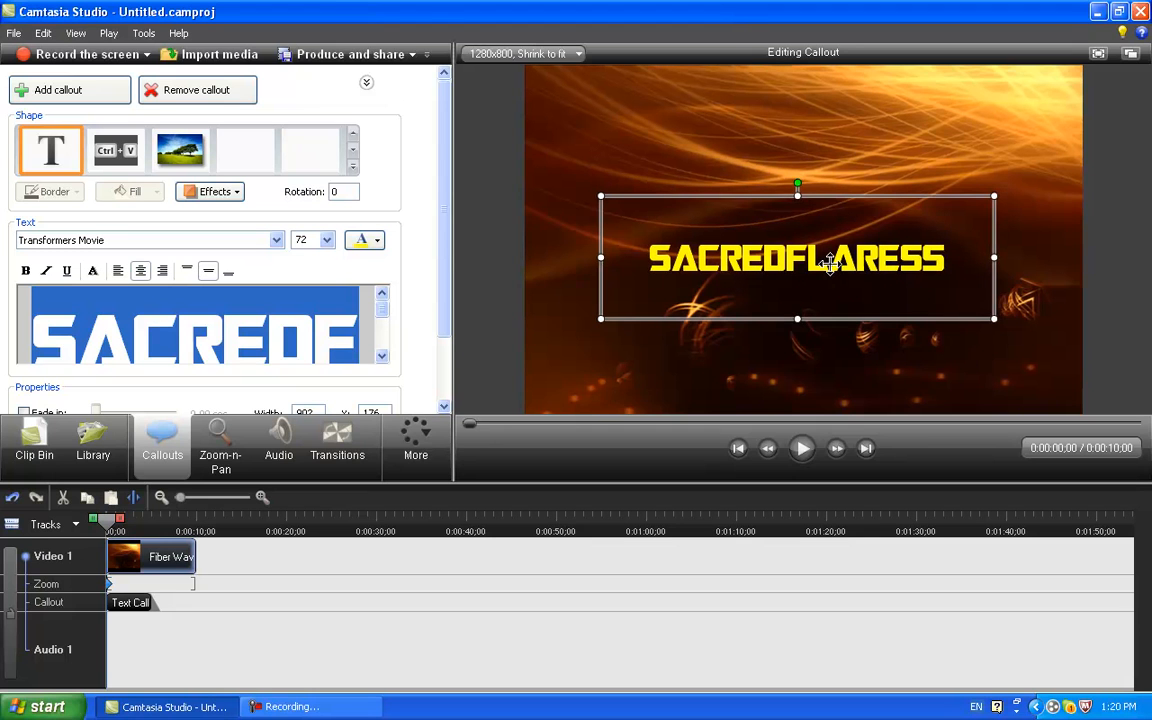
{"action": "left_click_drag", "start_coordinate": [833, 259], "coordinate": [835, 254]}
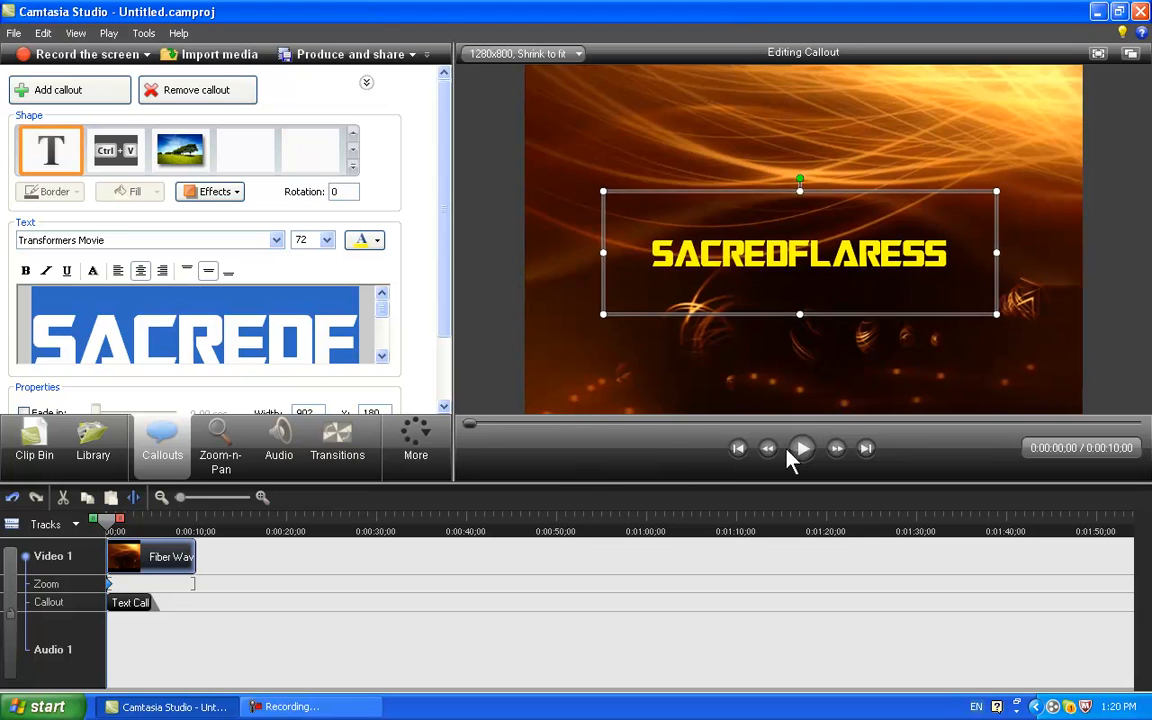
Shift the callout on the timeline to about 0:00:01;12 and give it a fade-in of 1.00 sec.
{"action": "left_click_drag", "start_coordinate": [144, 602], "coordinate": [153, 606]}
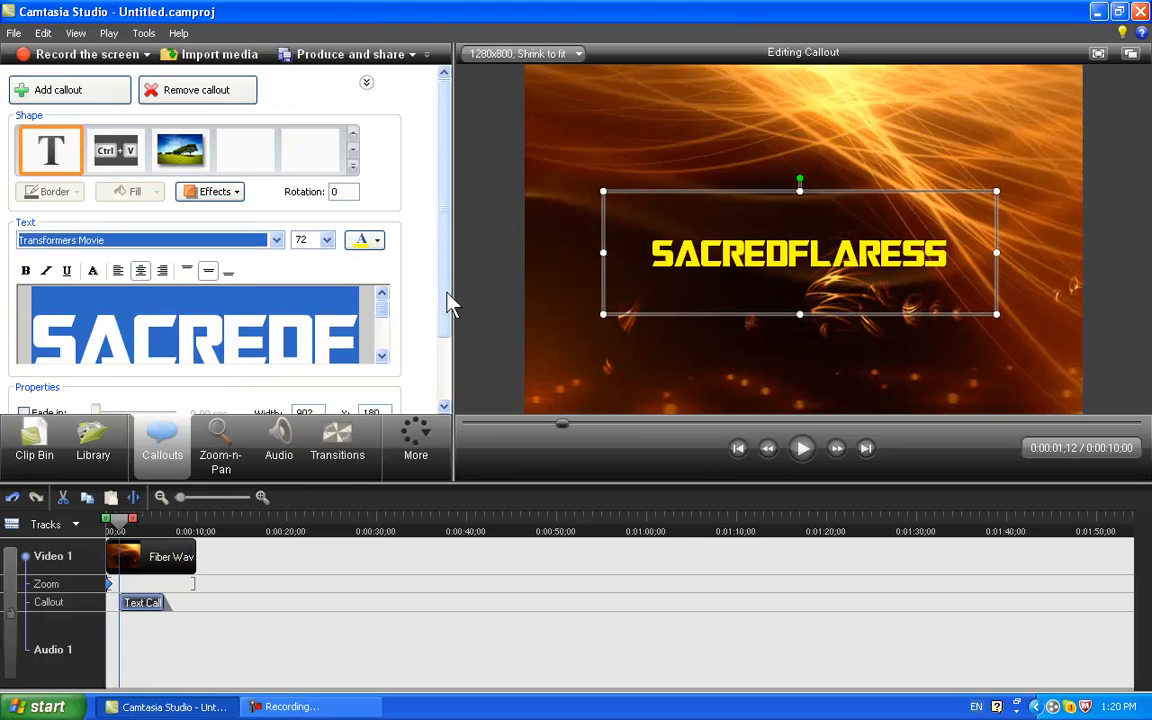
{"action": "left_click_drag", "start_coordinate": [445, 300], "coordinate": [442, 402]}
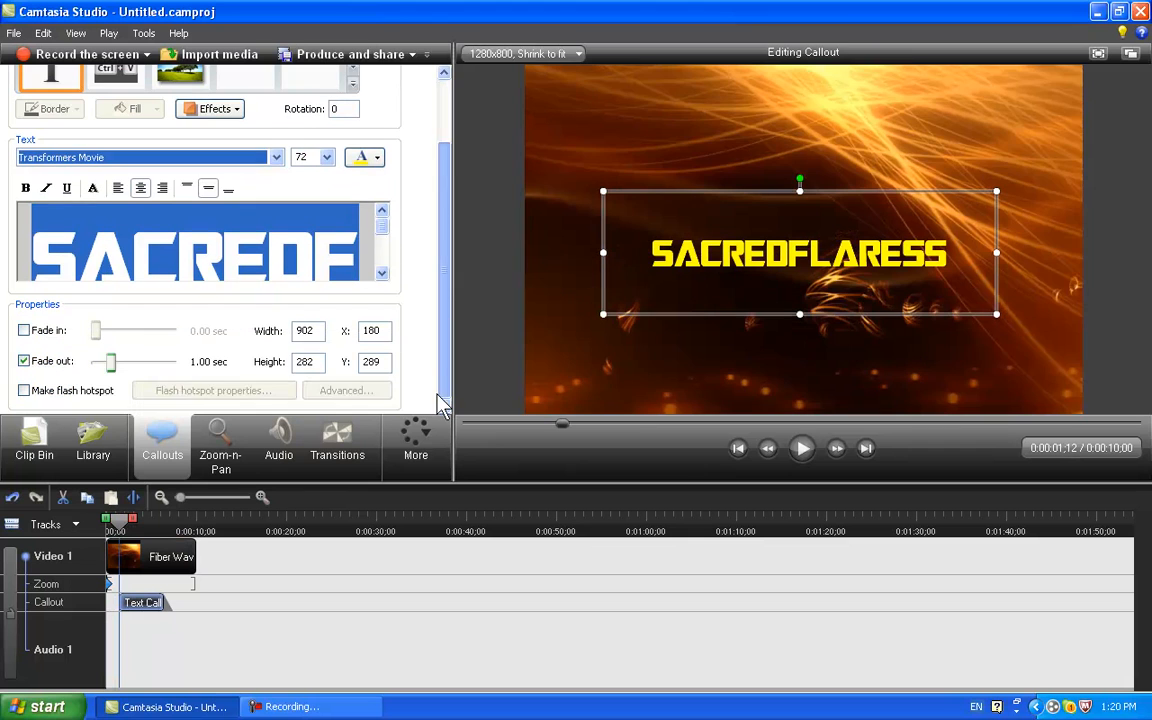
{"action": "left_click", "coordinate": [23, 331]}
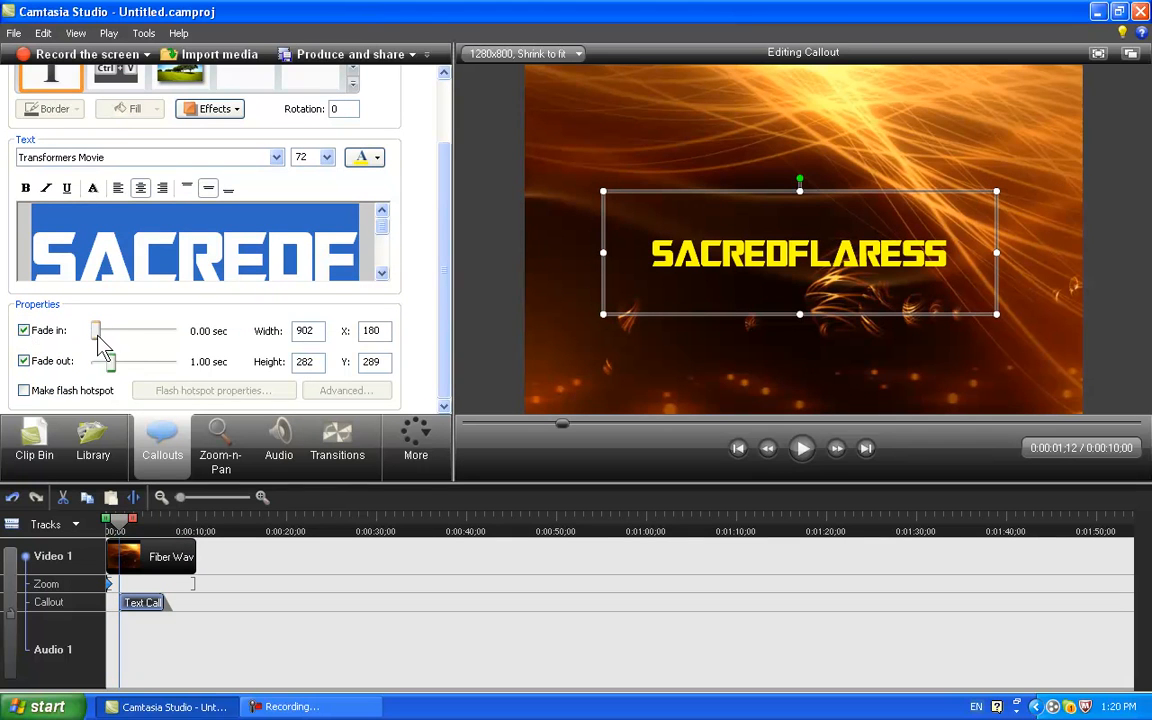
{"action": "left_click_drag", "start_coordinate": [96, 335], "coordinate": [112, 340]}
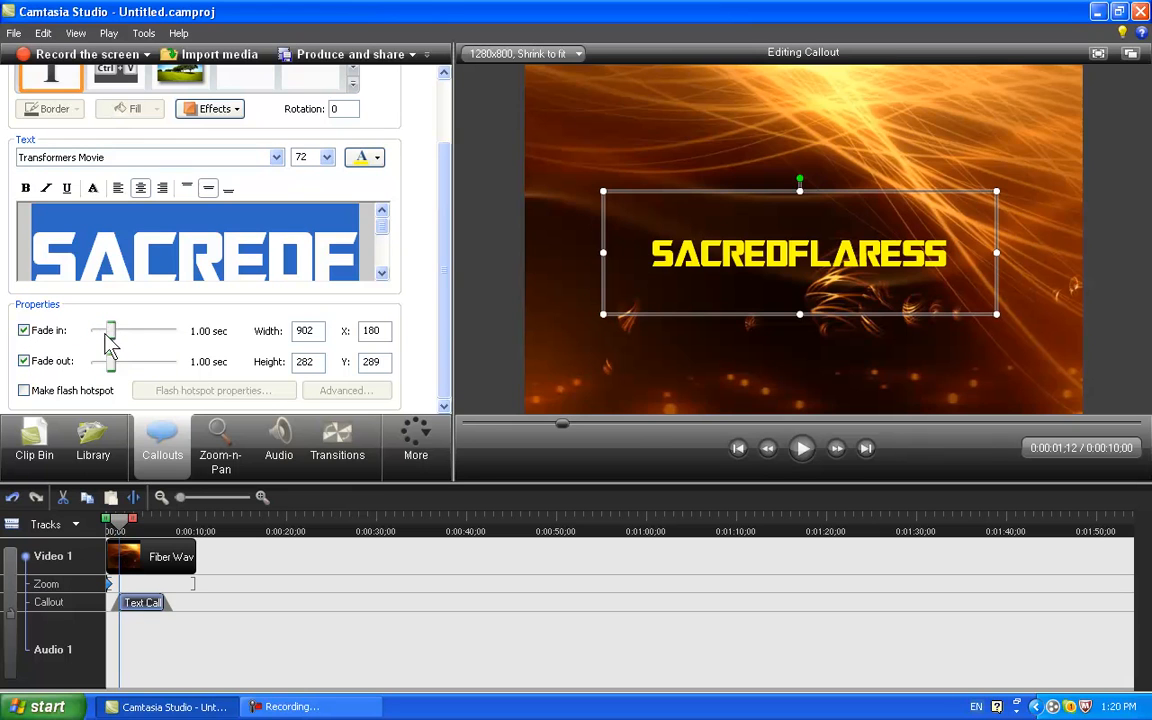
Play the intro from the beginning to check the callout's fades, and return the playhead to the start.
{"action": "left_click_drag", "start_coordinate": [119, 530], "coordinate": [105, 530]}
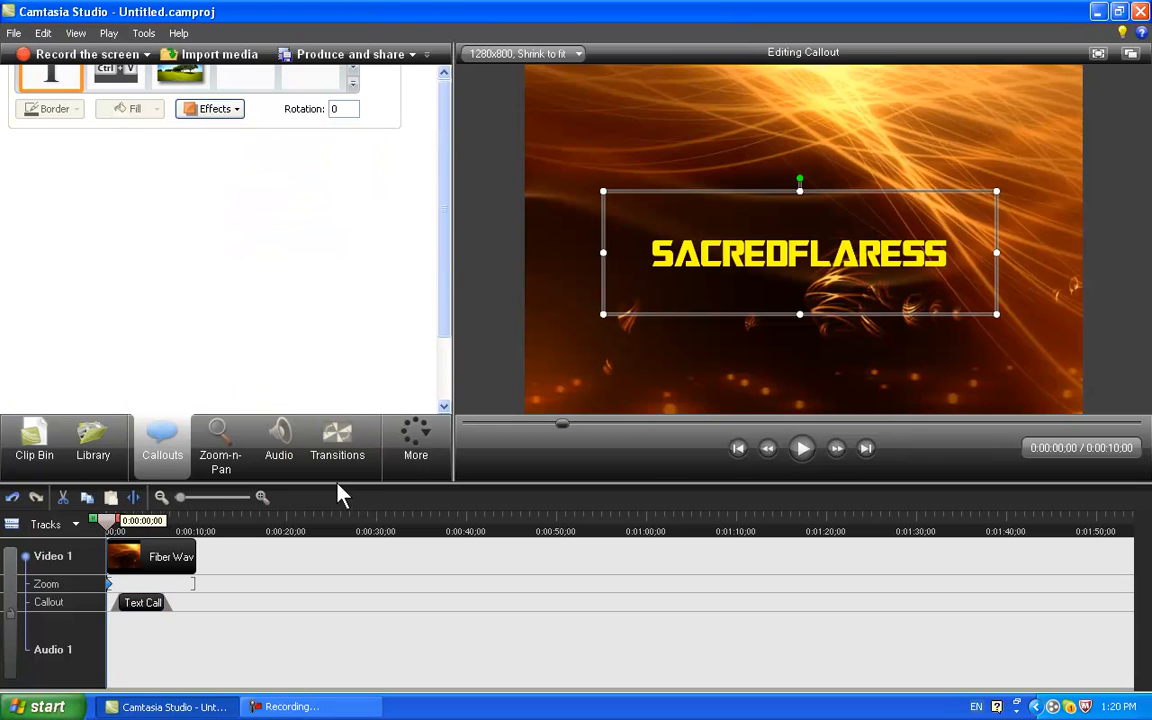
{"action": "left_click", "coordinate": [801, 448]}
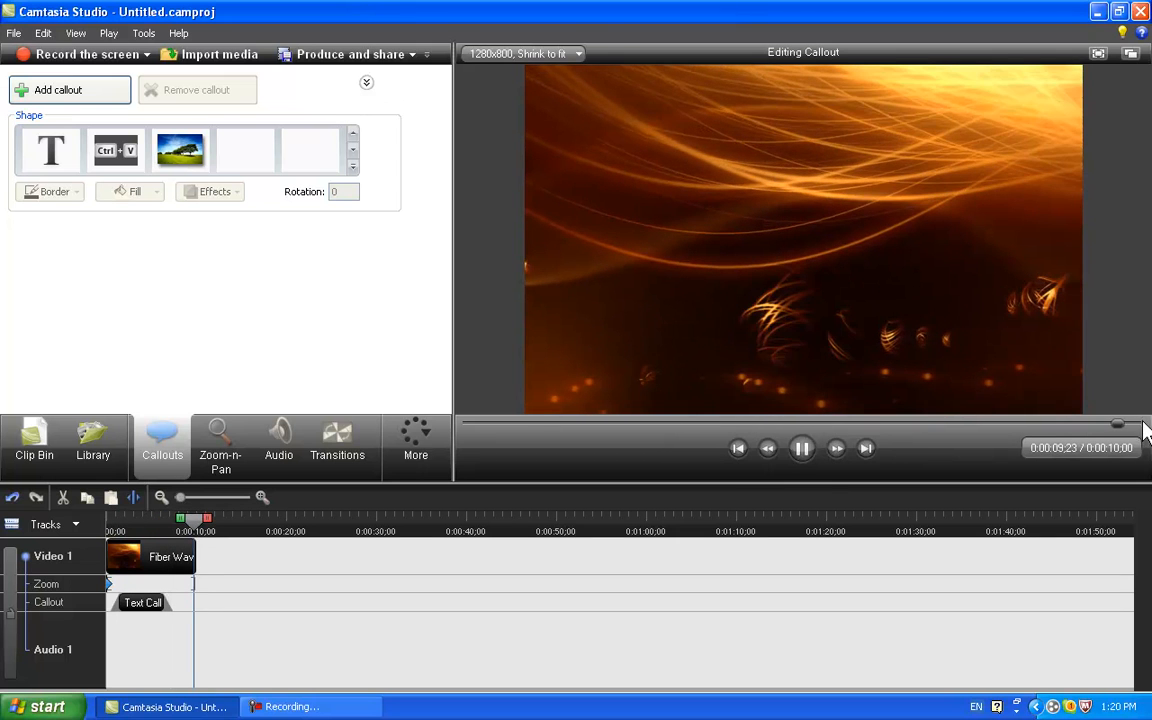
{"action": "left_click_drag", "start_coordinate": [1118, 424], "coordinate": [456, 432]}
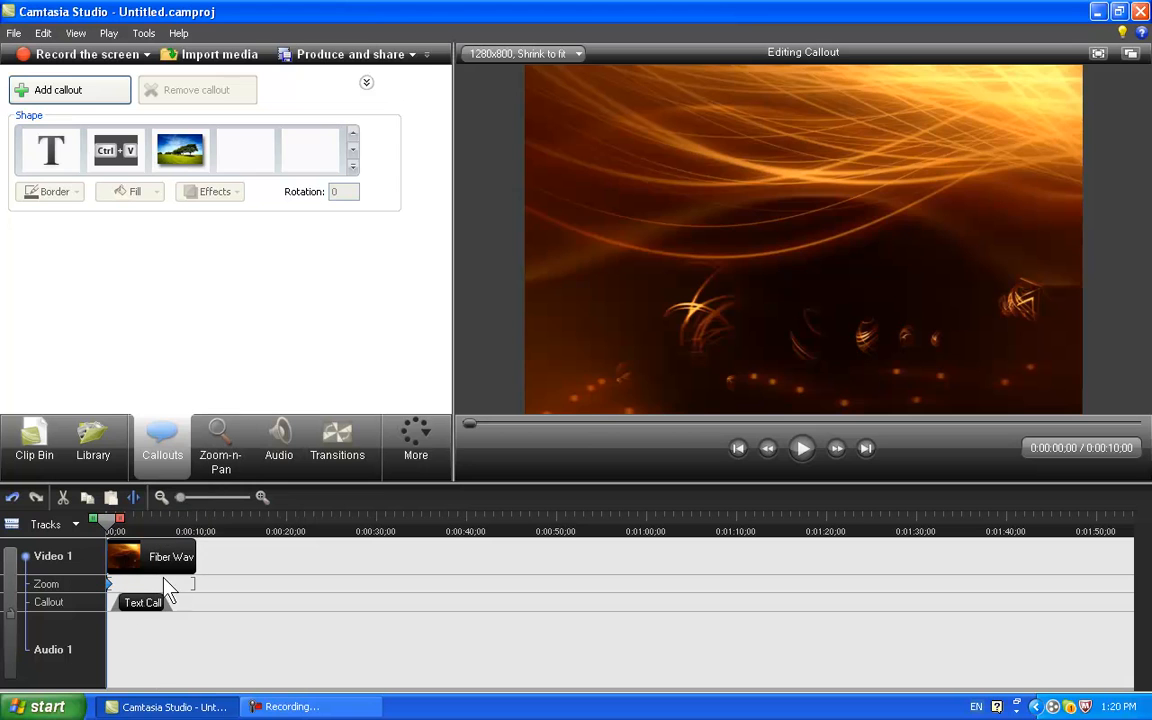
Browse the audio tracks in the library's Audio folder and preview Come And Play for about six seconds.
{"action": "left_click", "coordinate": [80, 438]}
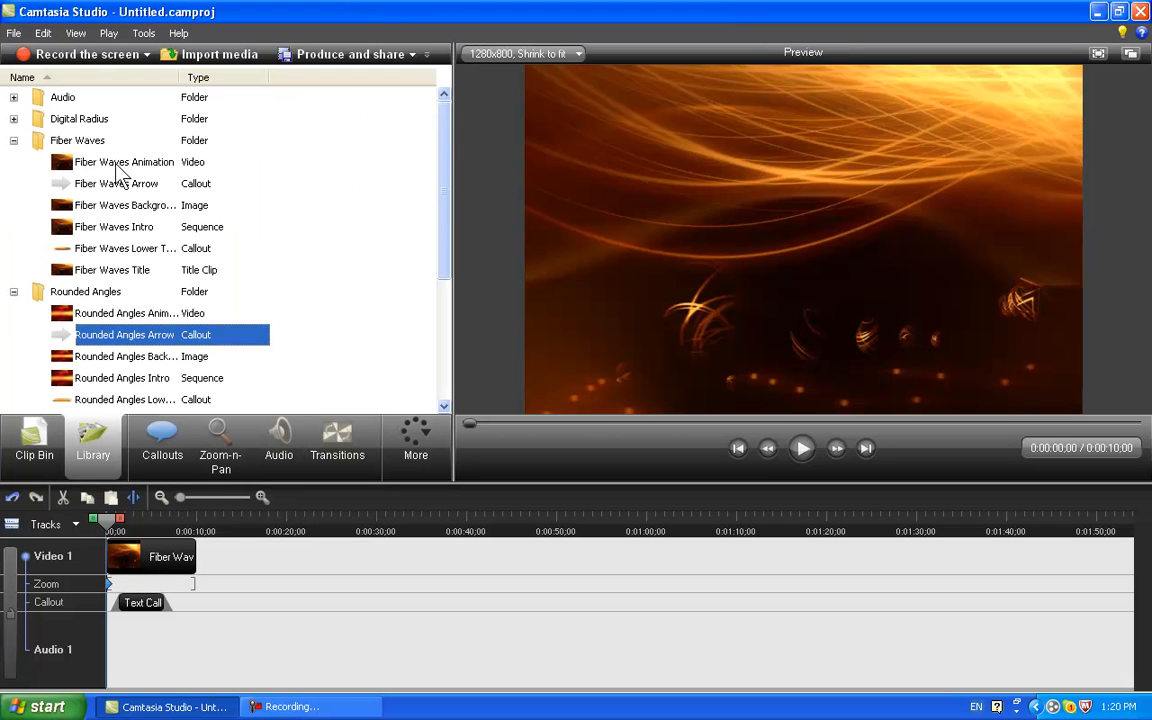
{"action": "left_click", "coordinate": [14, 97]}
{"action": "left_click", "coordinate": [108, 119]}
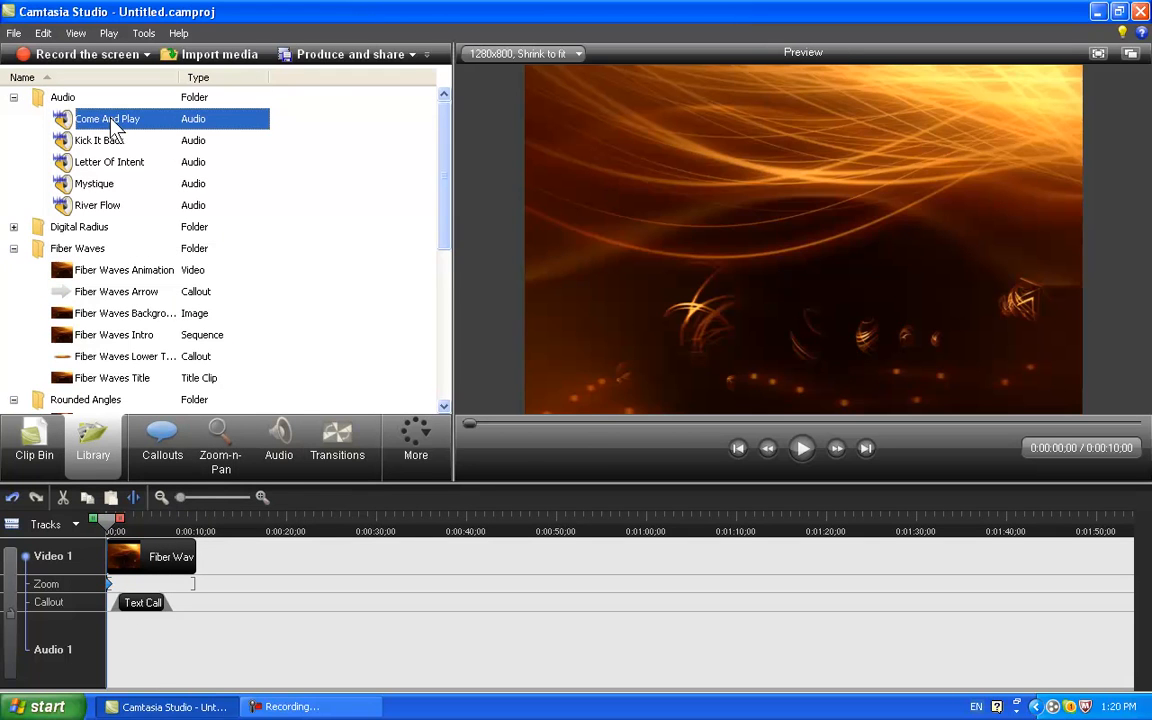
{"action": "left_click", "coordinate": [85, 142]}
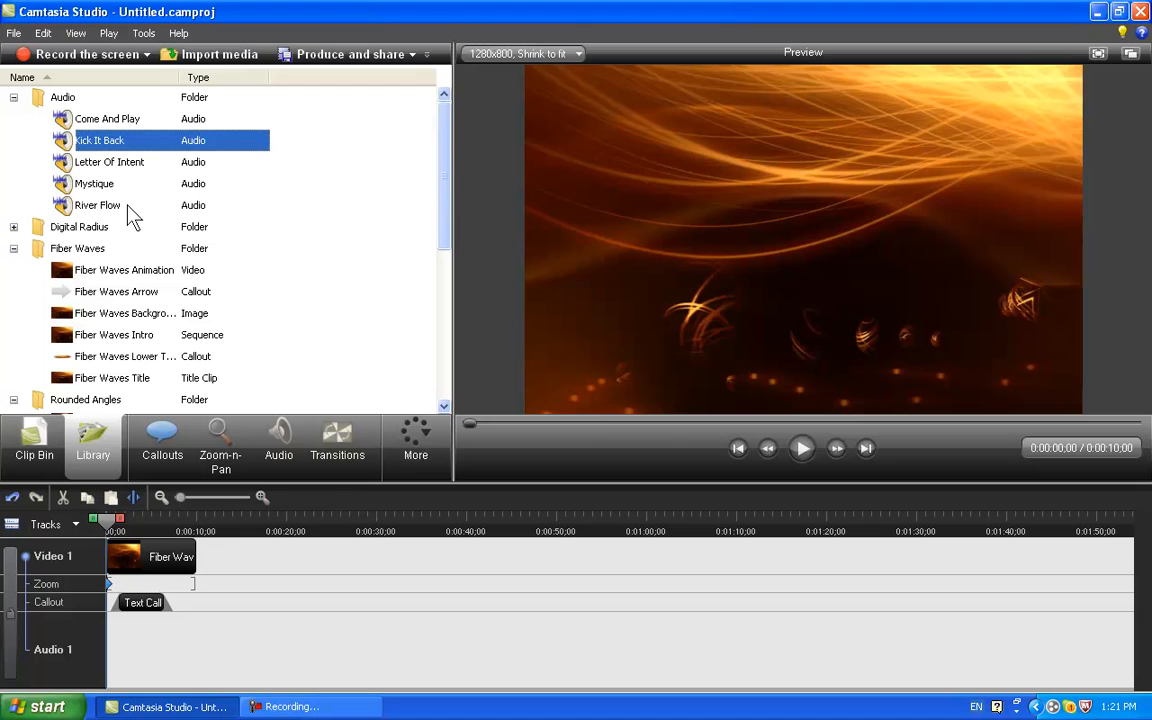
{"action": "left_click", "coordinate": [108, 120]}
{"action": "left_click", "coordinate": [98, 140]}
{"action": "left_click", "coordinate": [100, 161]}
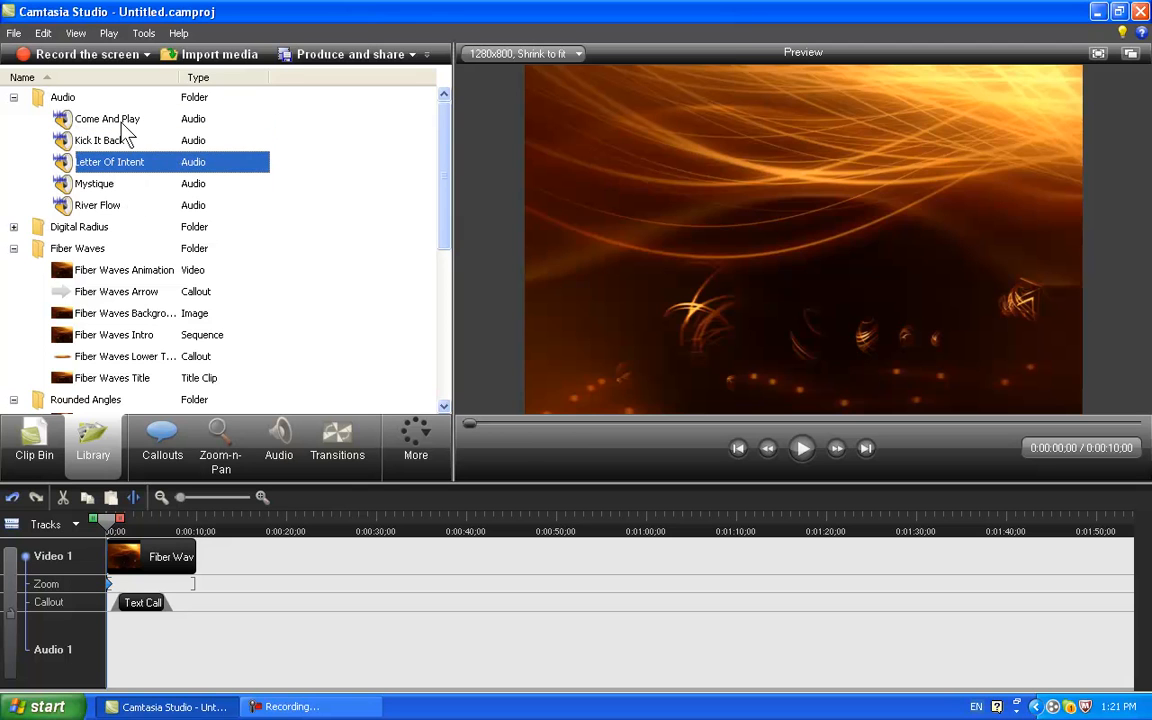
{"action": "left_click", "coordinate": [108, 120]}
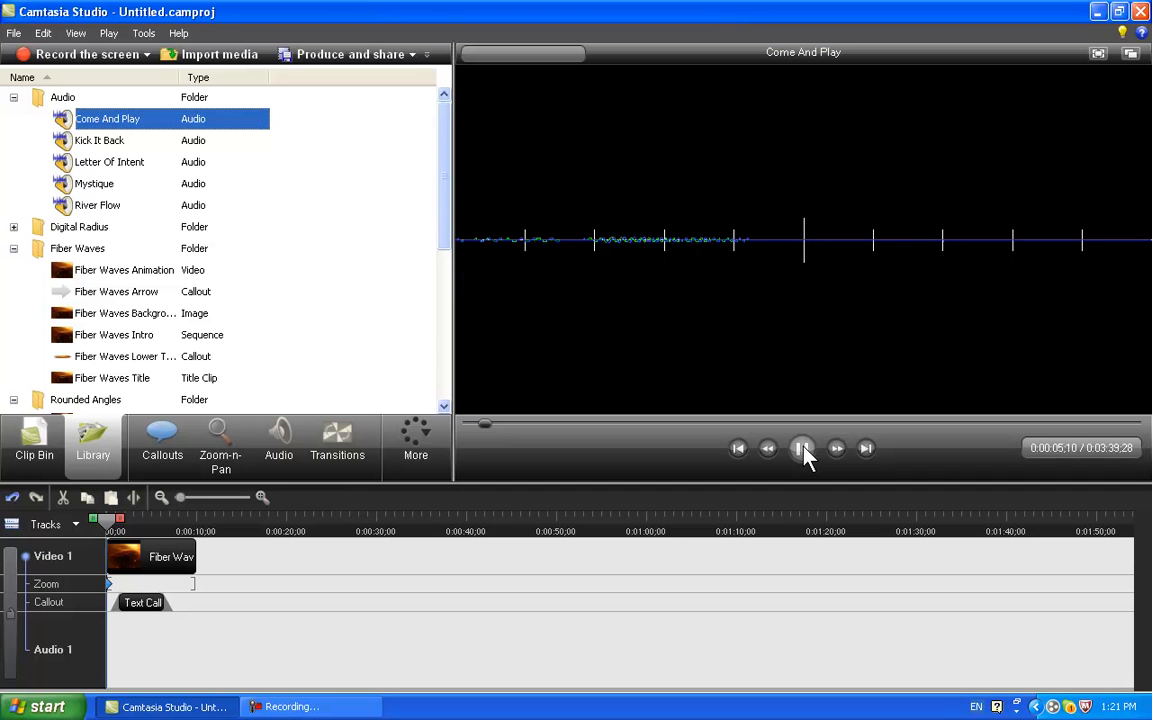
{"action": "left_click", "coordinate": [803, 449]}
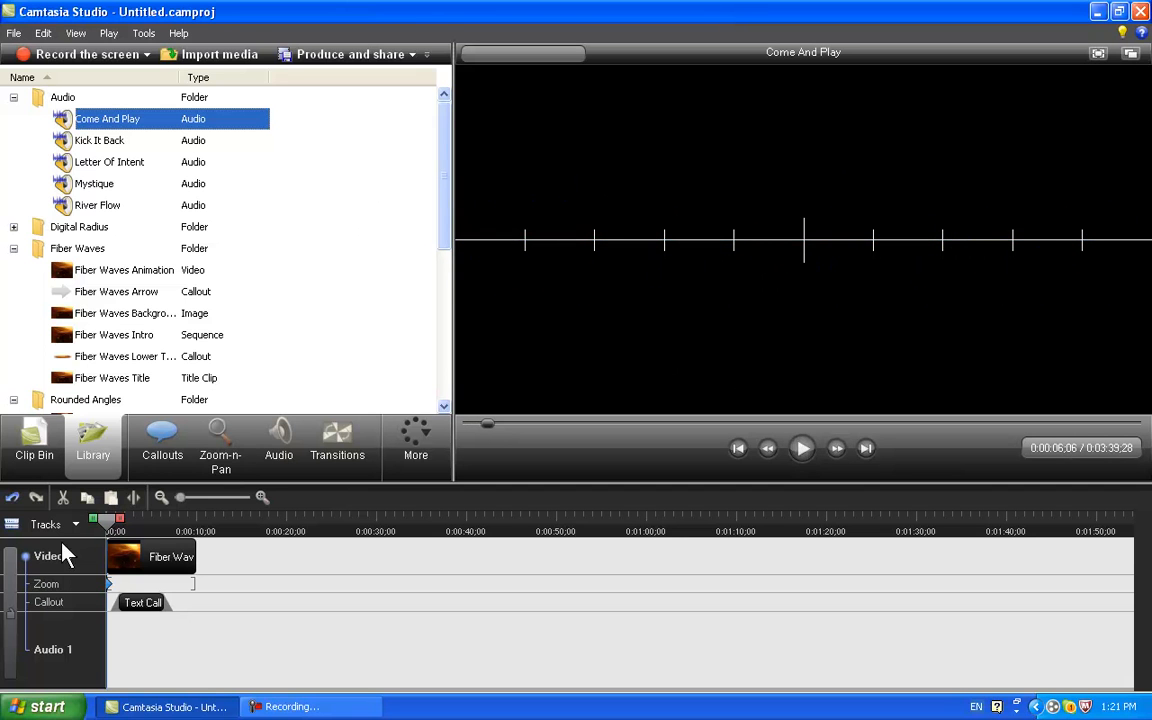
Permanently unlink Audio 1 from Video 1 and place the Come And Play track at the start of Audio 1.
{"action": "left_click", "coordinate": [26, 558]}
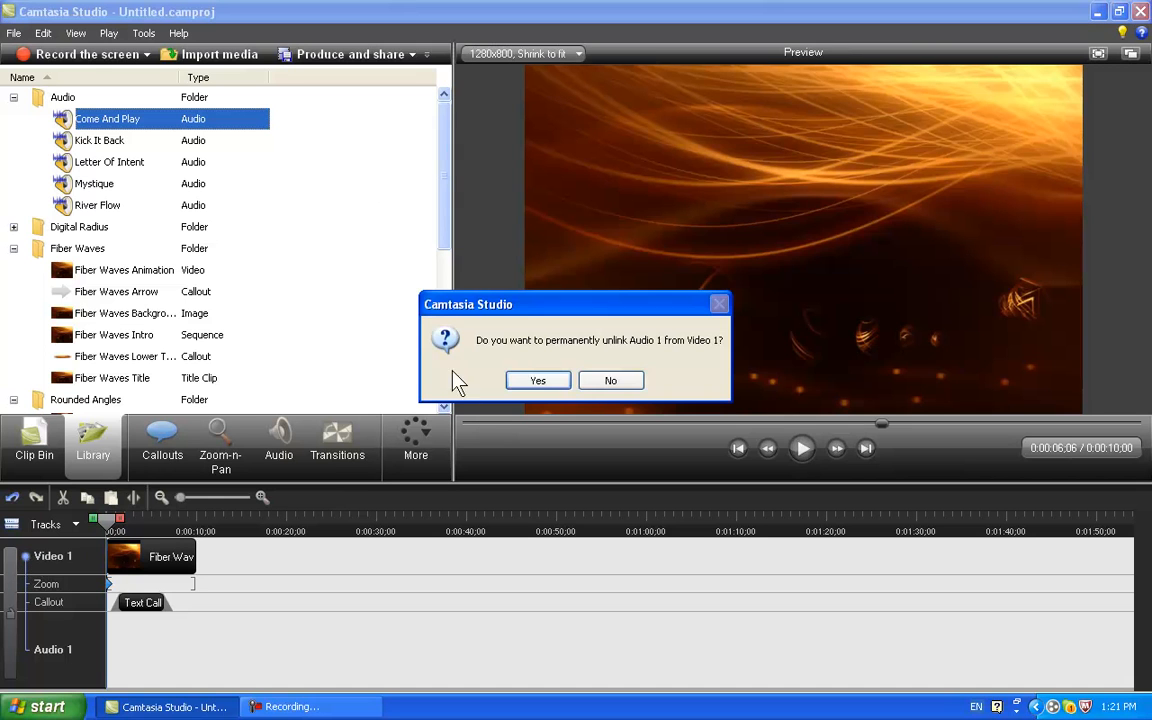
{"action": "left_click", "coordinate": [537, 380]}
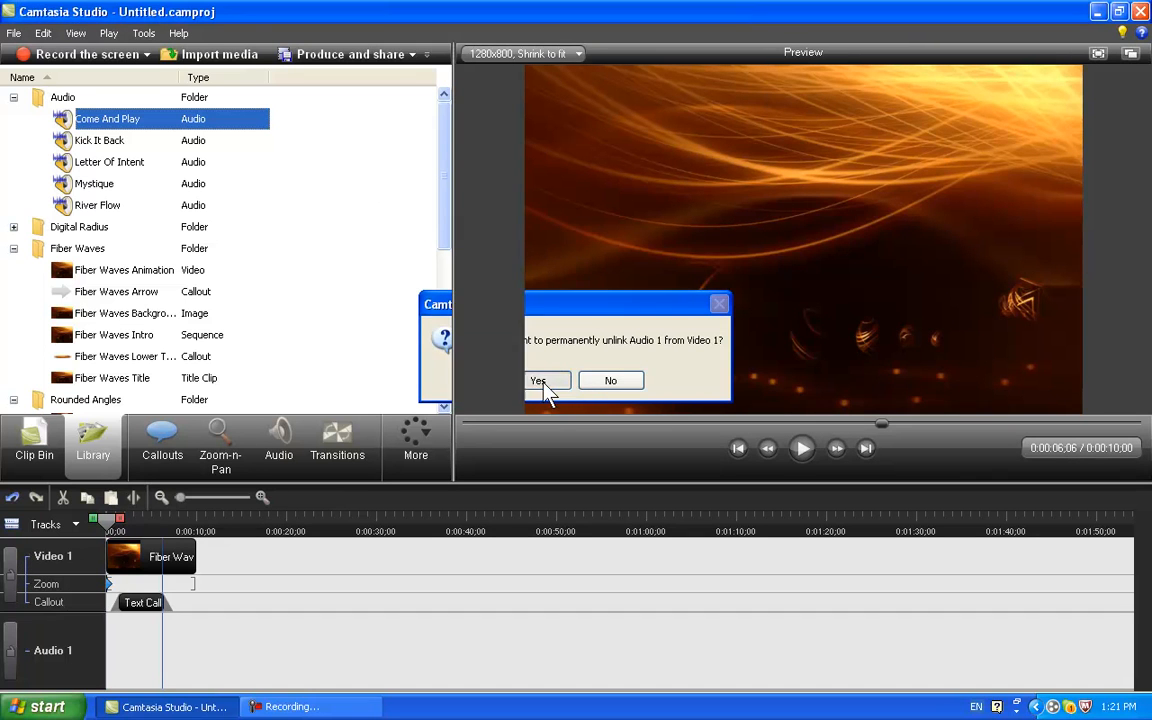
{"action": "left_click_drag", "start_coordinate": [107, 125], "coordinate": [96, 668]}
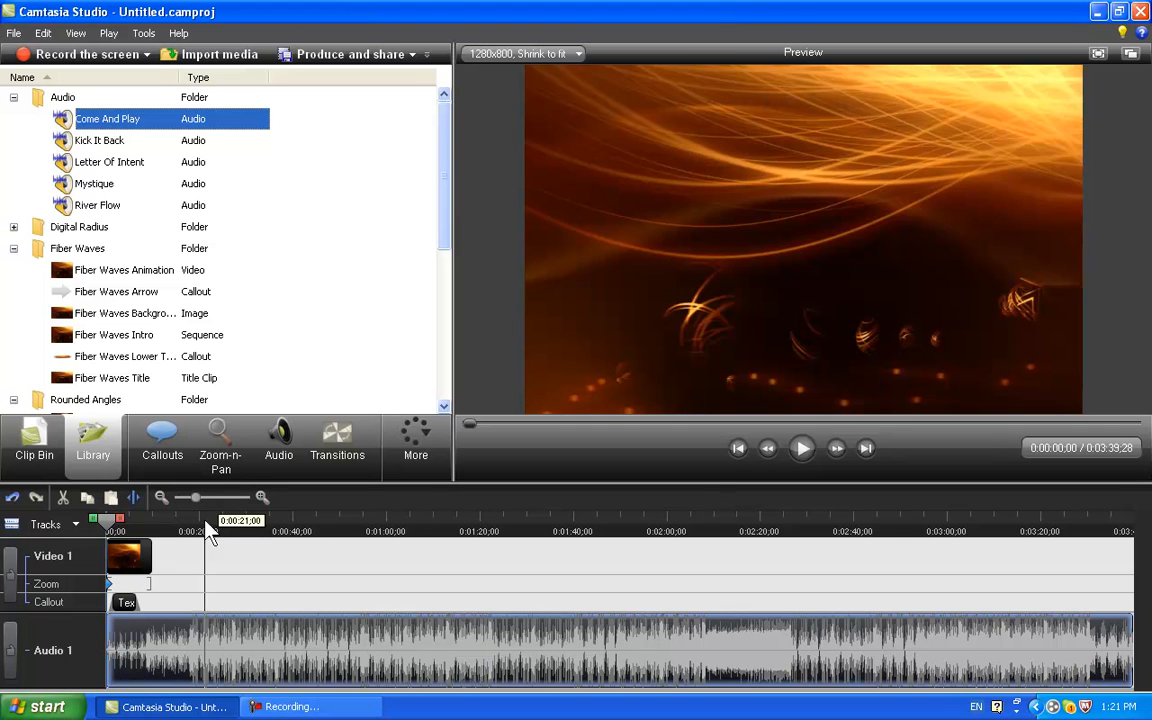
Split the Come And Play audio at 0:00:10;00, where the video ends, and delete the part after it.
{"action": "left_click_drag", "start_coordinate": [117, 537], "coordinate": [160, 543]}
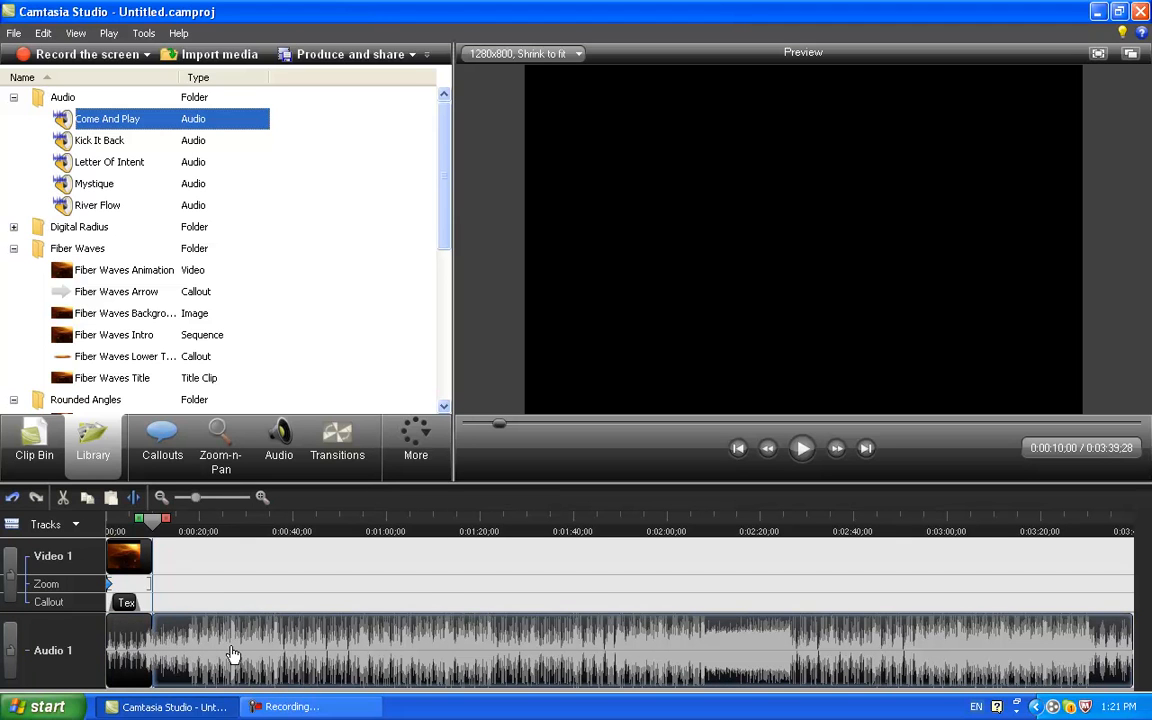
{"action": "left_click", "coordinate": [208, 653]}
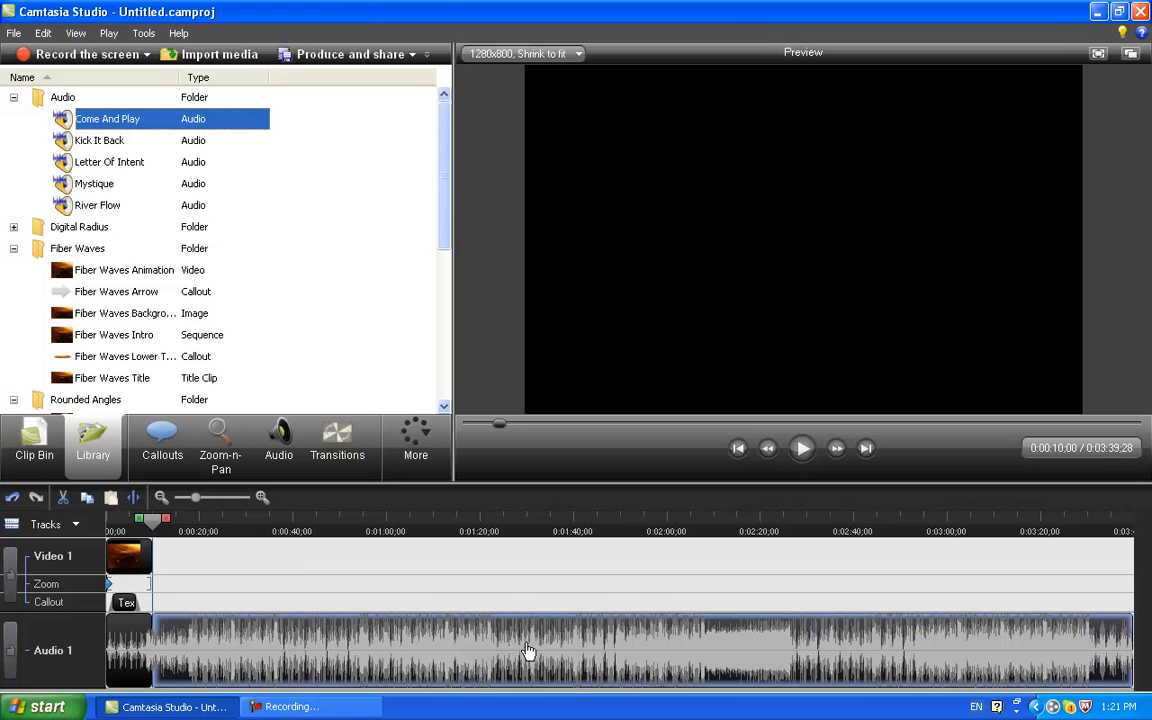
{"action": "key", "text": "Delete"}
Give the remaining audio clip a fade-in of about 2.3 seconds and a fade-out of about 1.7 seconds.
{"action": "left_click", "coordinate": [212, 645]}
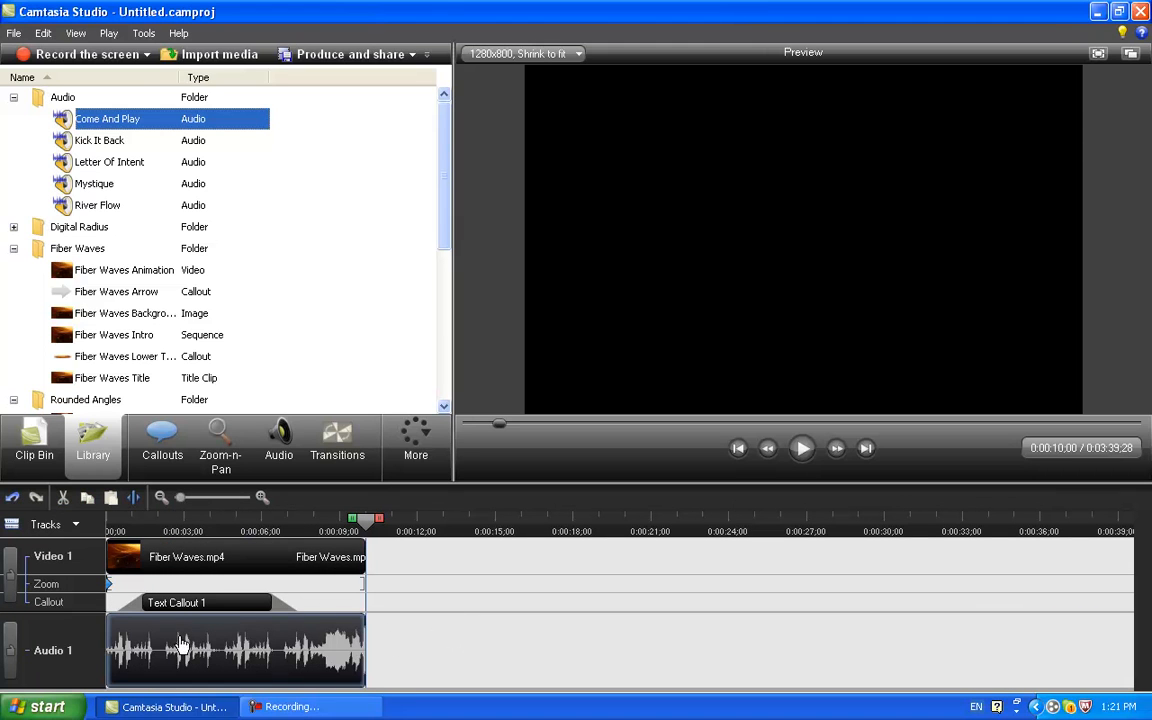
{"action": "left_click", "coordinate": [278, 445]}
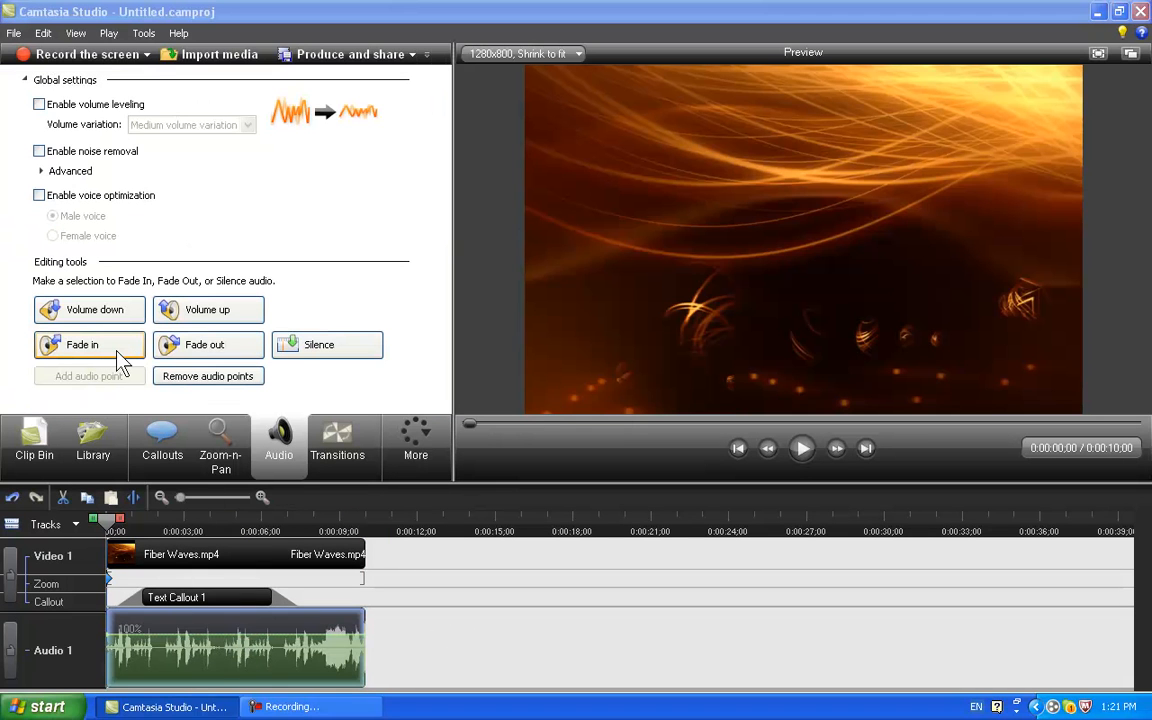
{"action": "left_click", "coordinate": [91, 350]}
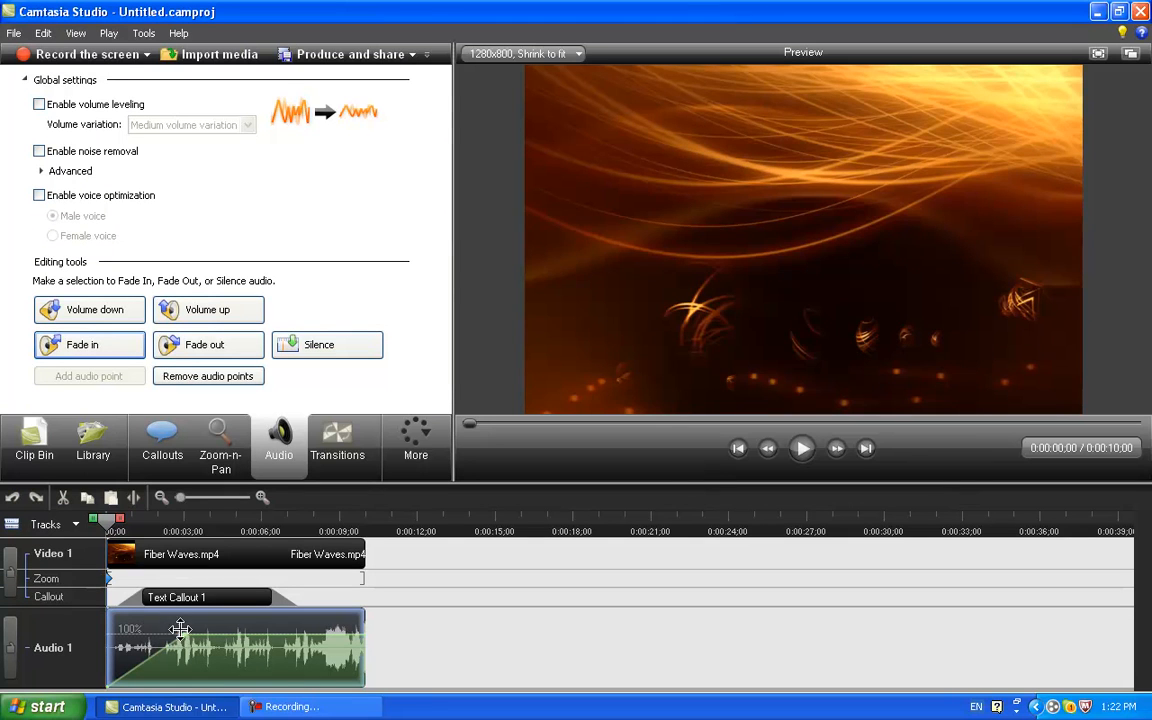
{"action": "left_click_drag", "start_coordinate": [183, 633], "coordinate": [166, 634]}
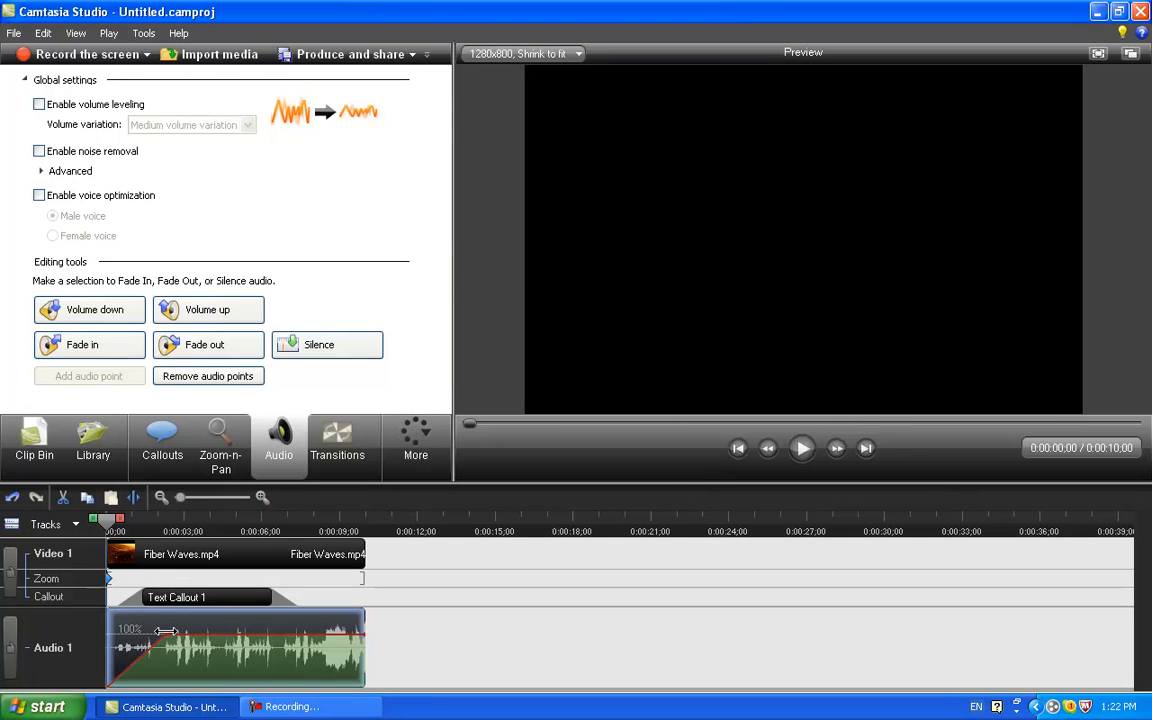
{"action": "left_click", "coordinate": [240, 348]}
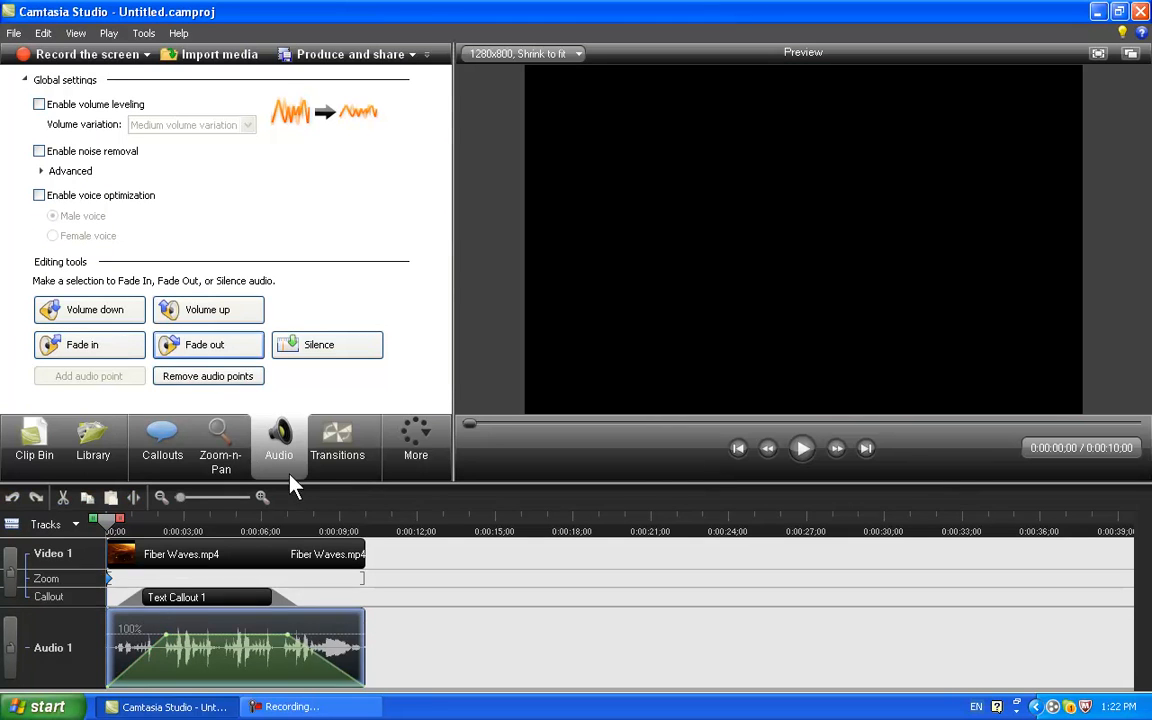
{"action": "left_click_drag", "start_coordinate": [289, 633], "coordinate": [320, 634]}
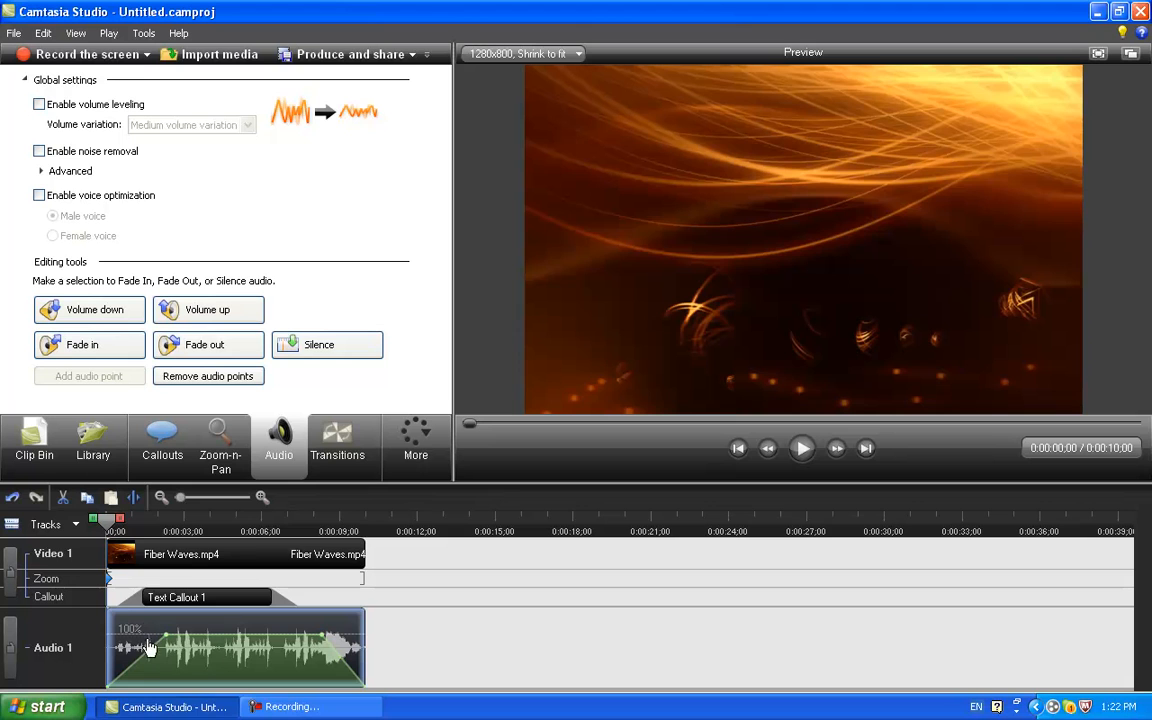
{"action": "left_click_drag", "start_coordinate": [105, 527], "coordinate": [72, 552]}
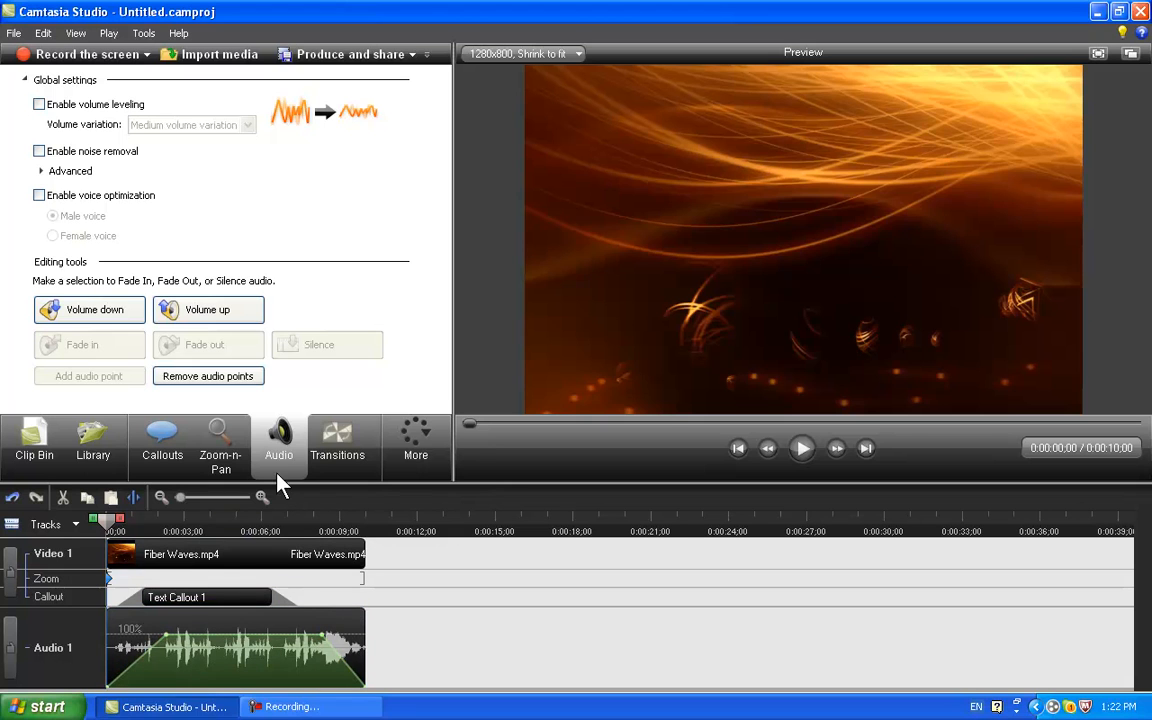
{"action": "left_click", "coordinate": [418, 464]}
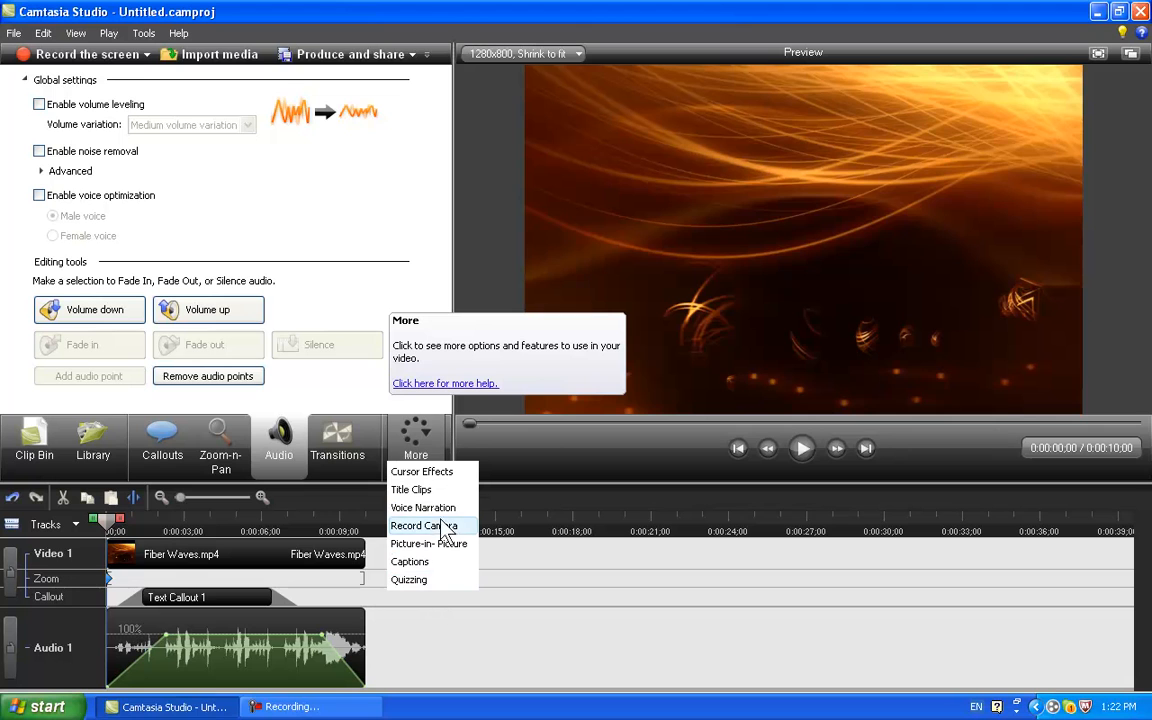
{"action": "left_click", "coordinate": [535, 642]}
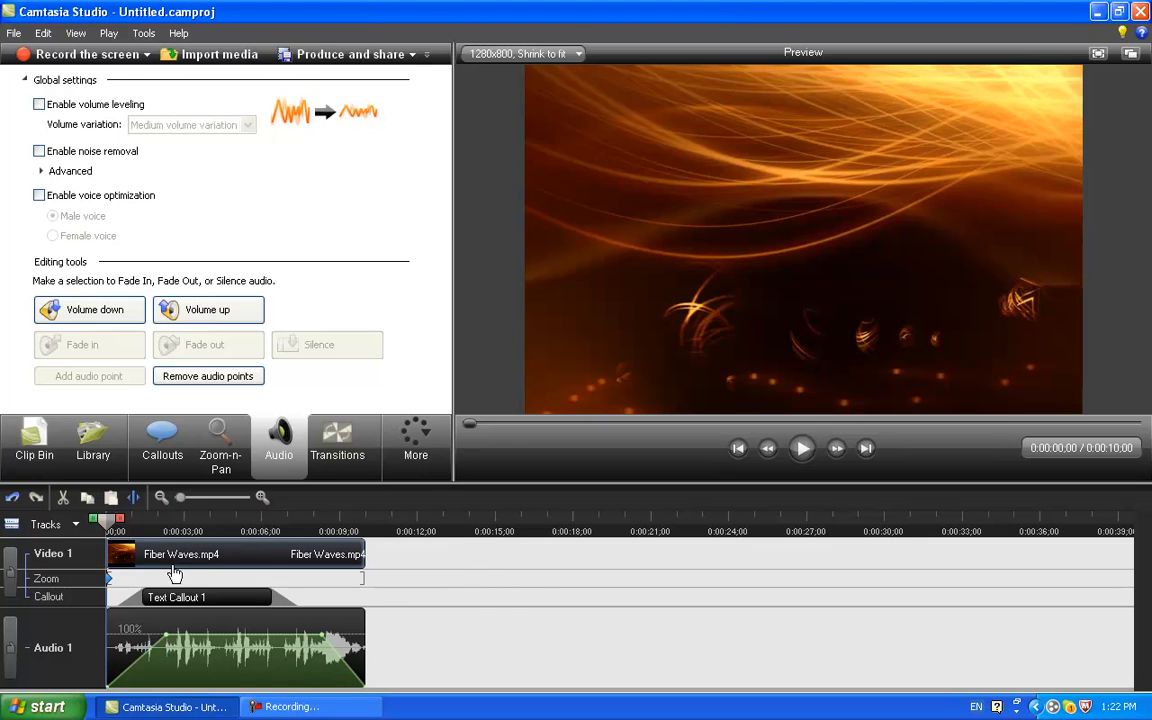
{"action": "mouse_move", "coordinate": [113, 521]}
{"action": "left_mouse_down"}
{"action": "mouse_move", "coordinate": [154, 527]}
{"action": "mouse_move", "coordinate": [108, 528]}
{"action": "left_mouse_up"}
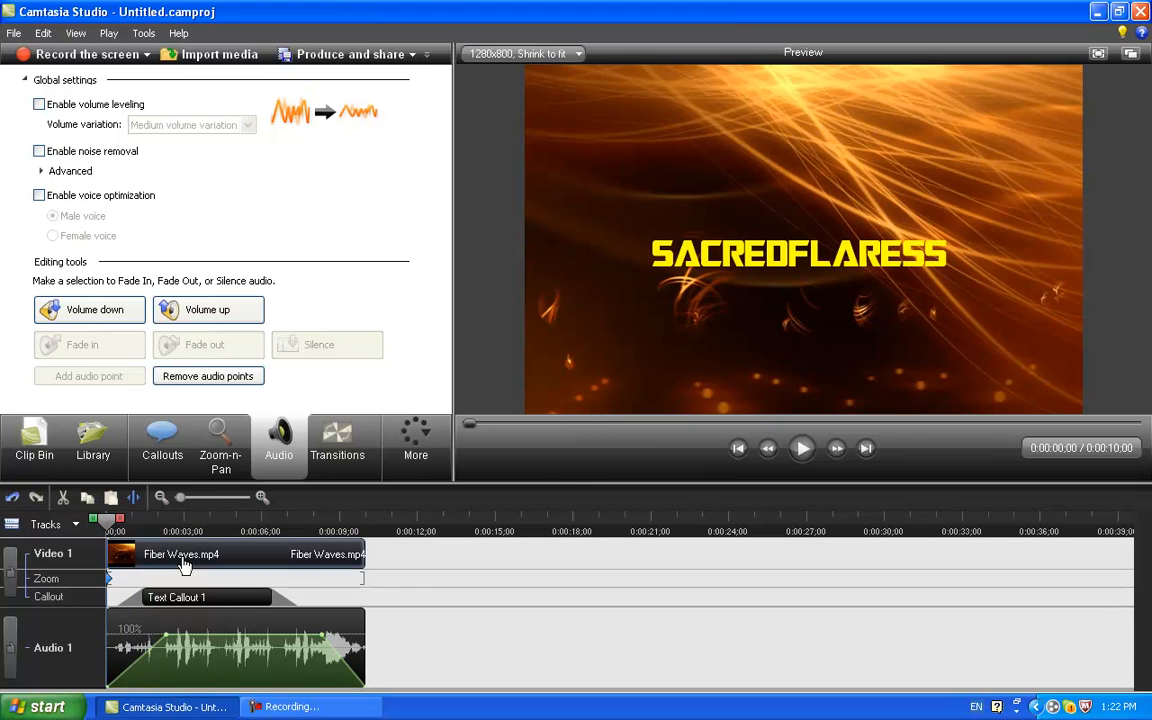
{"action": "left_click", "coordinate": [180, 632]}
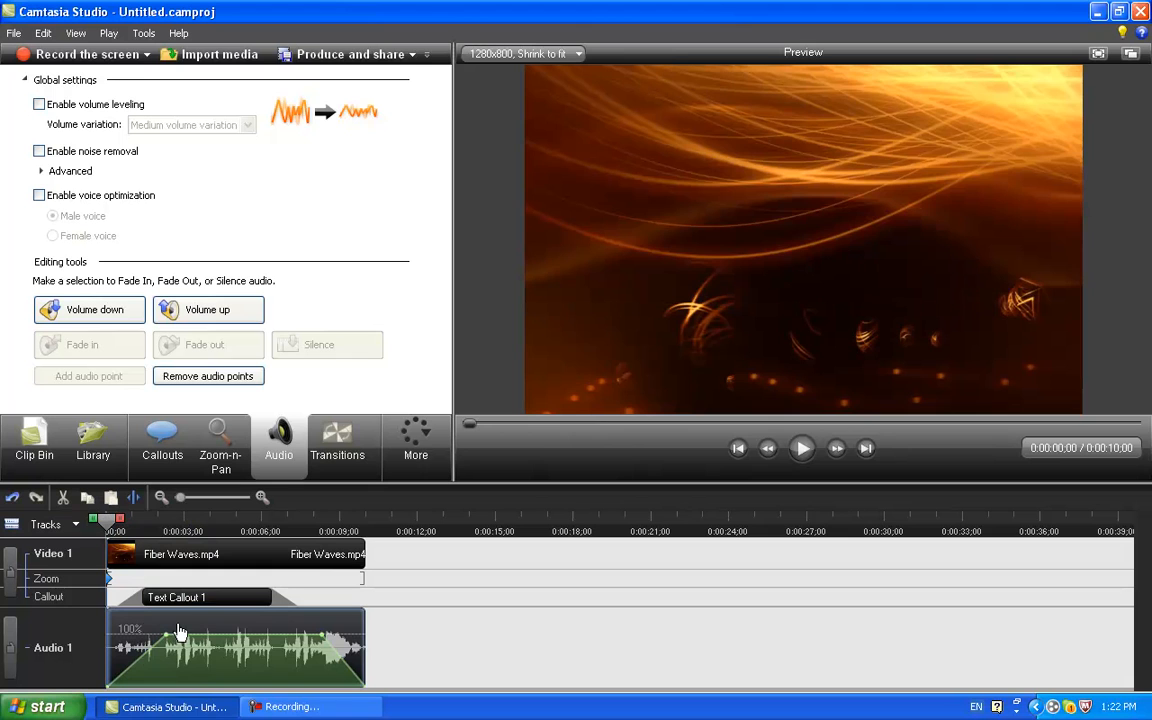